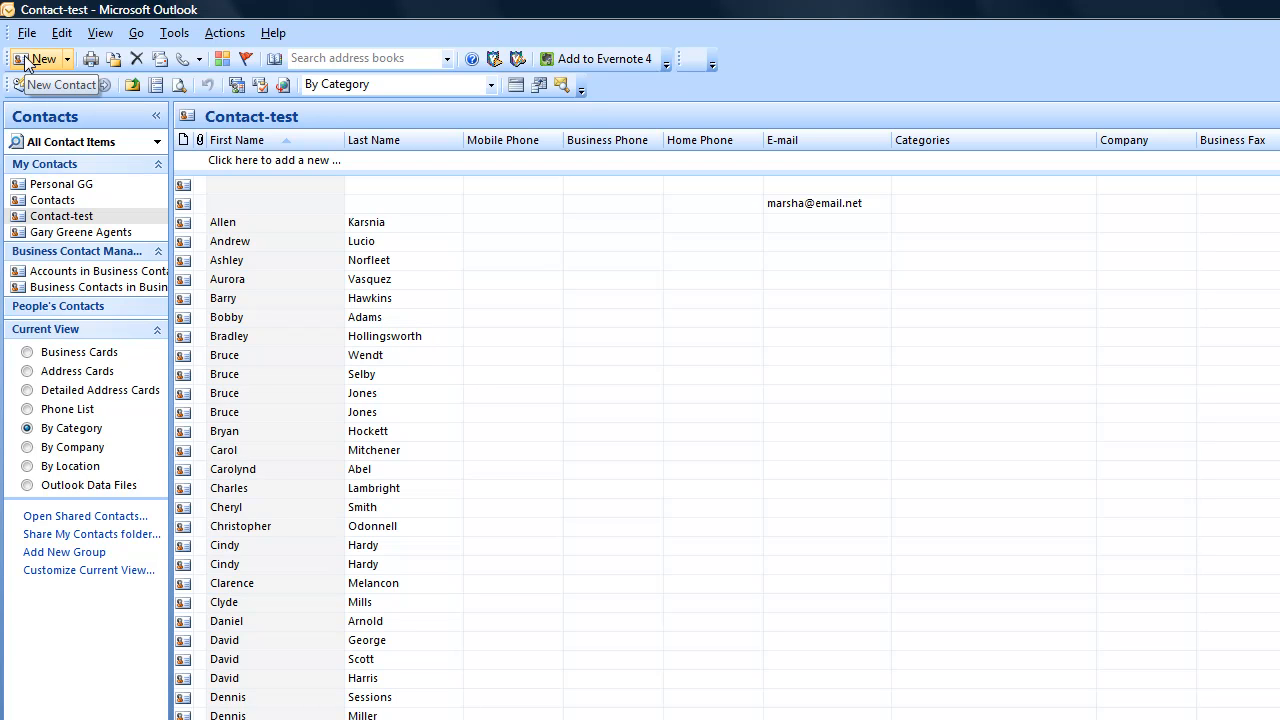
Launch the Import and Export wizard from the File menu and pick 'Export to a file'.
left_click(26, 34)
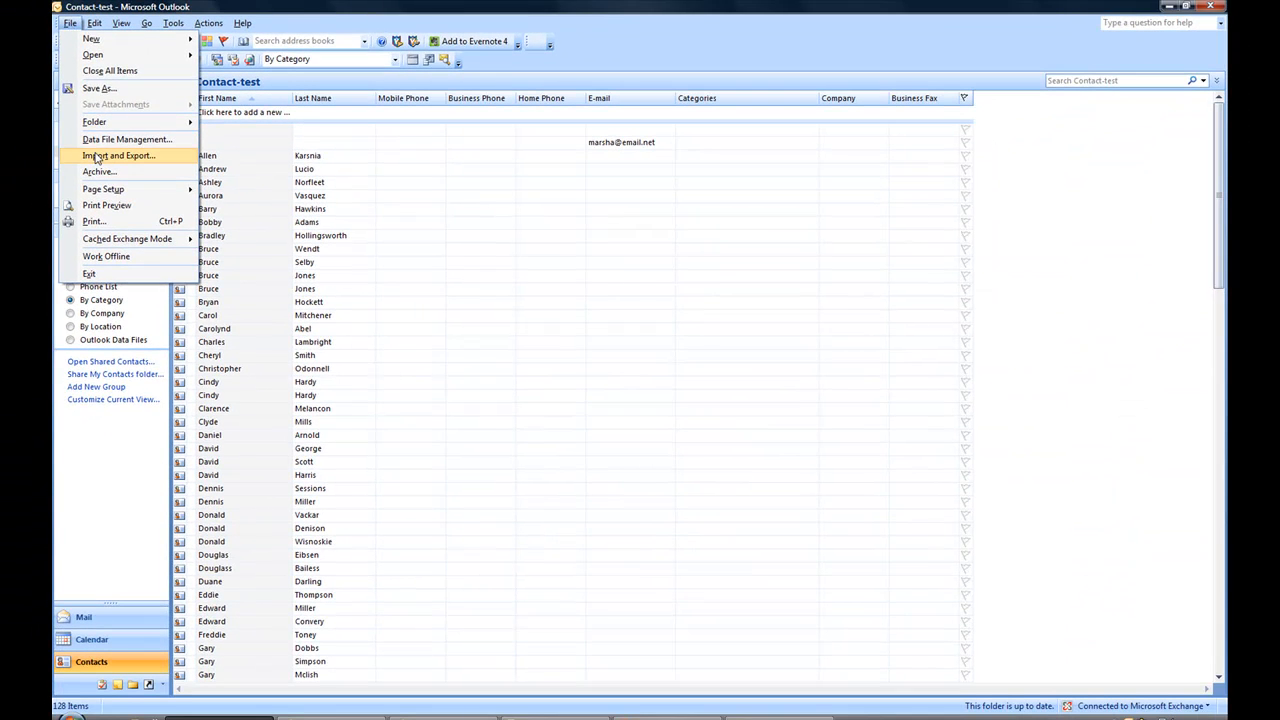
left_click(96, 157)
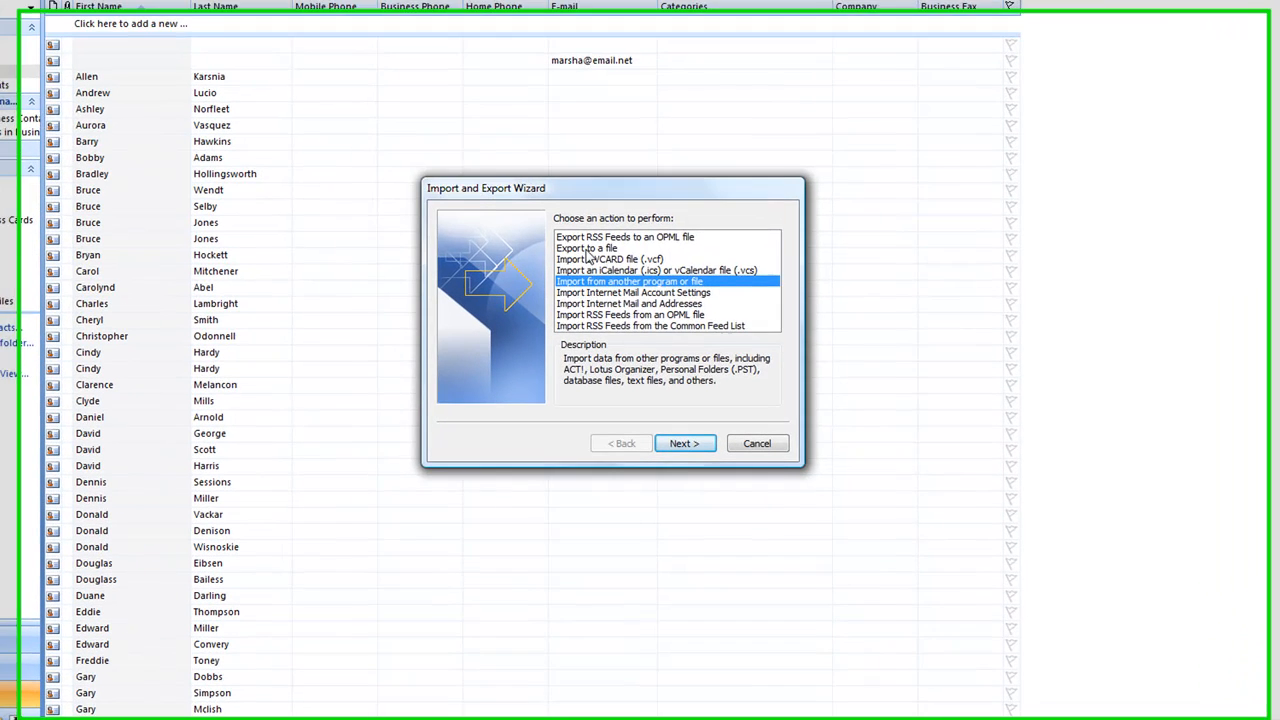
left_click(618, 297)
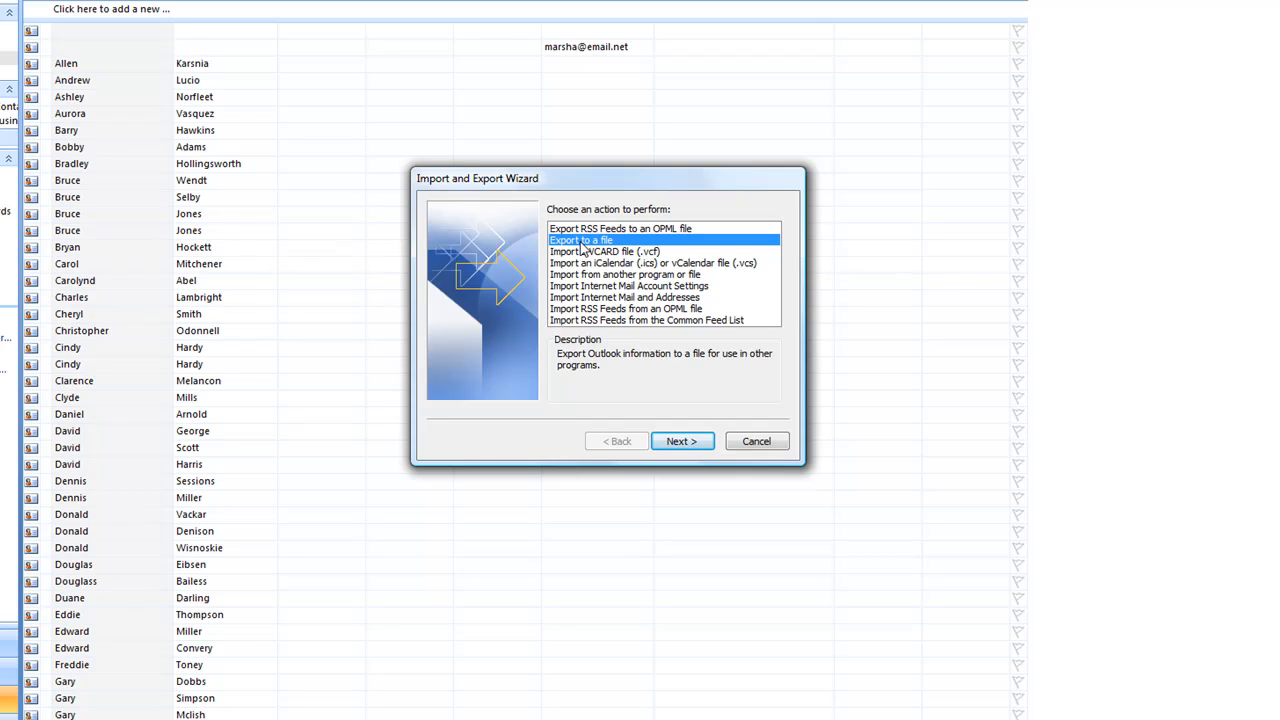
left_click(682, 443)
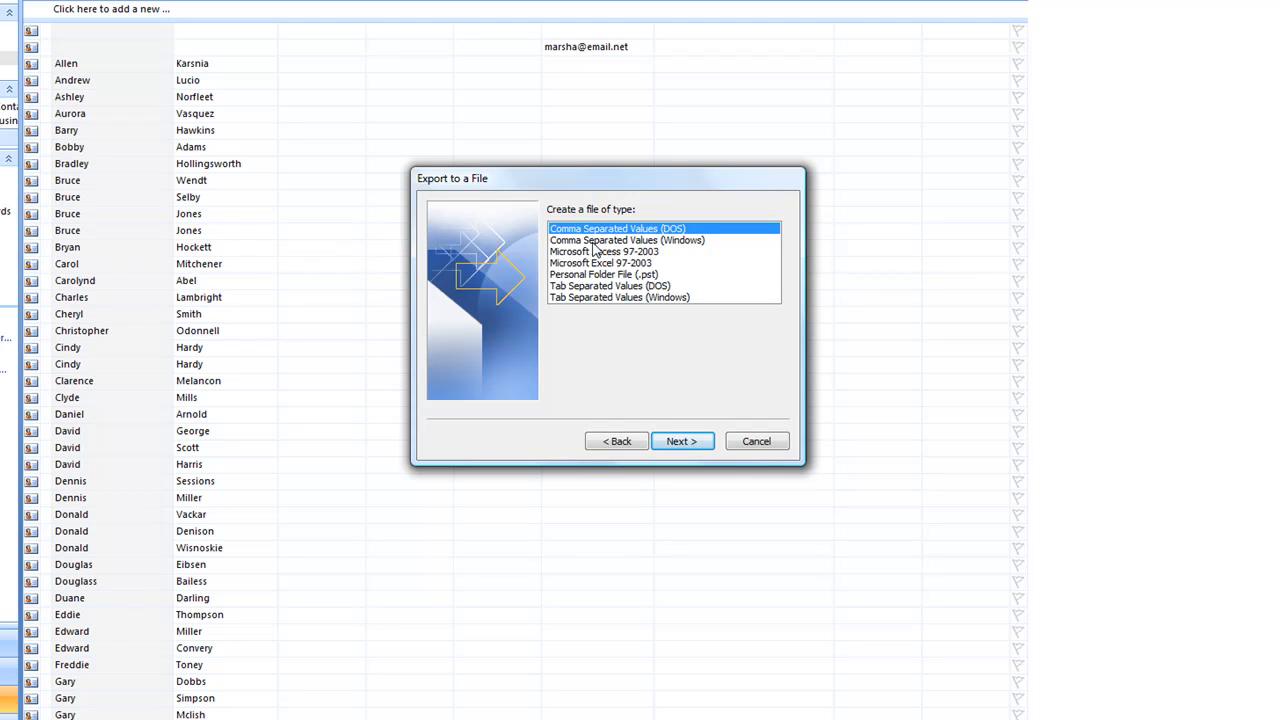
Export as Comma Separated Values (Windows), using Contact-test as the source folder.
left_click(680, 241)
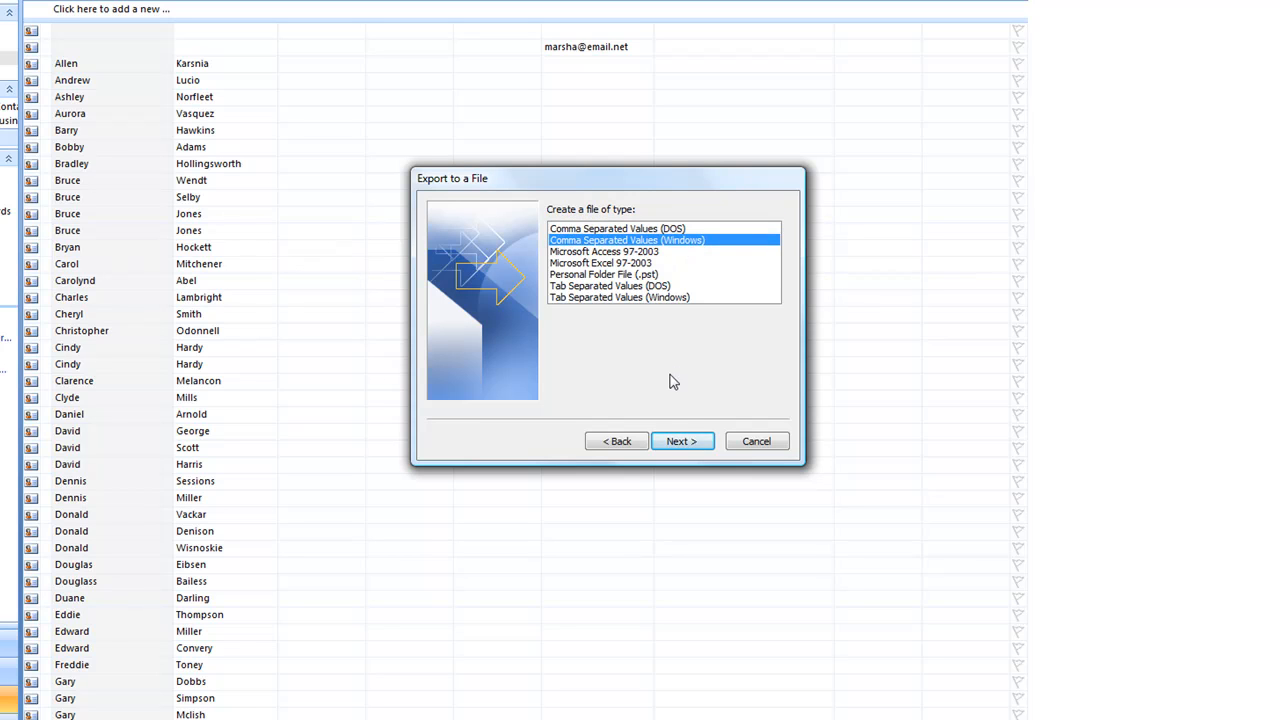
left_click(689, 444)
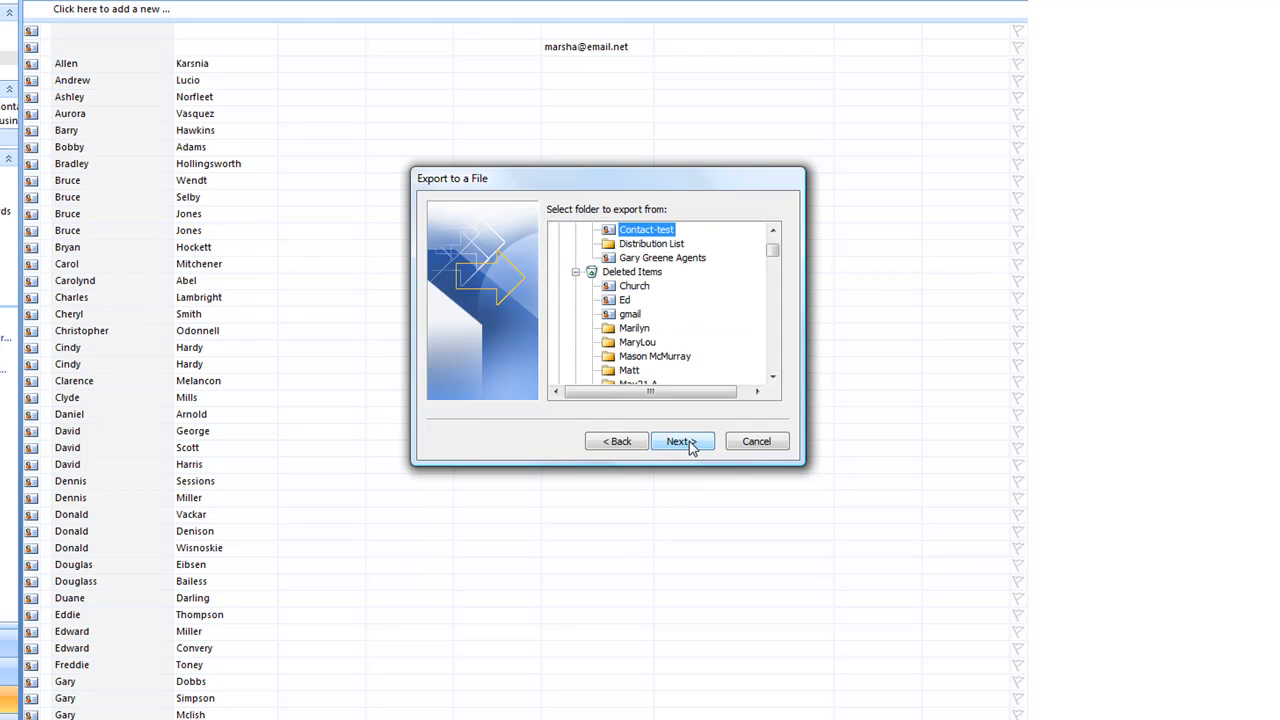
left_click(772, 231)
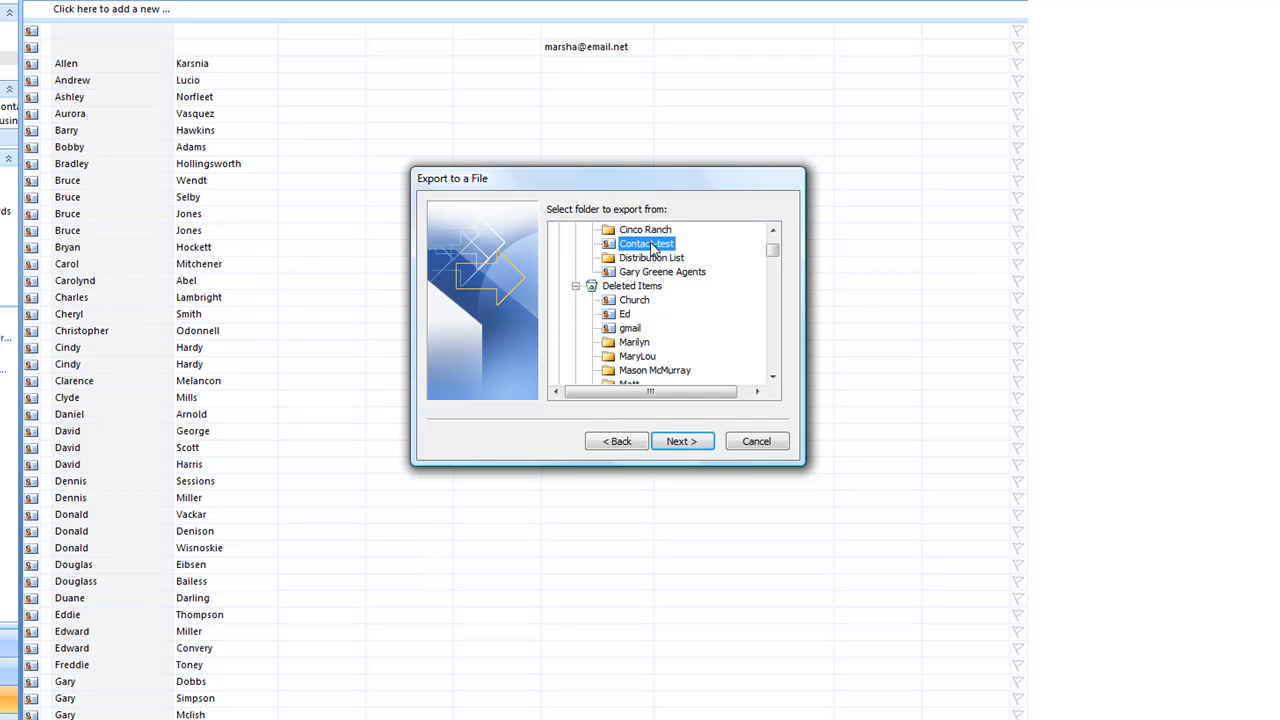
left_click(688, 443)
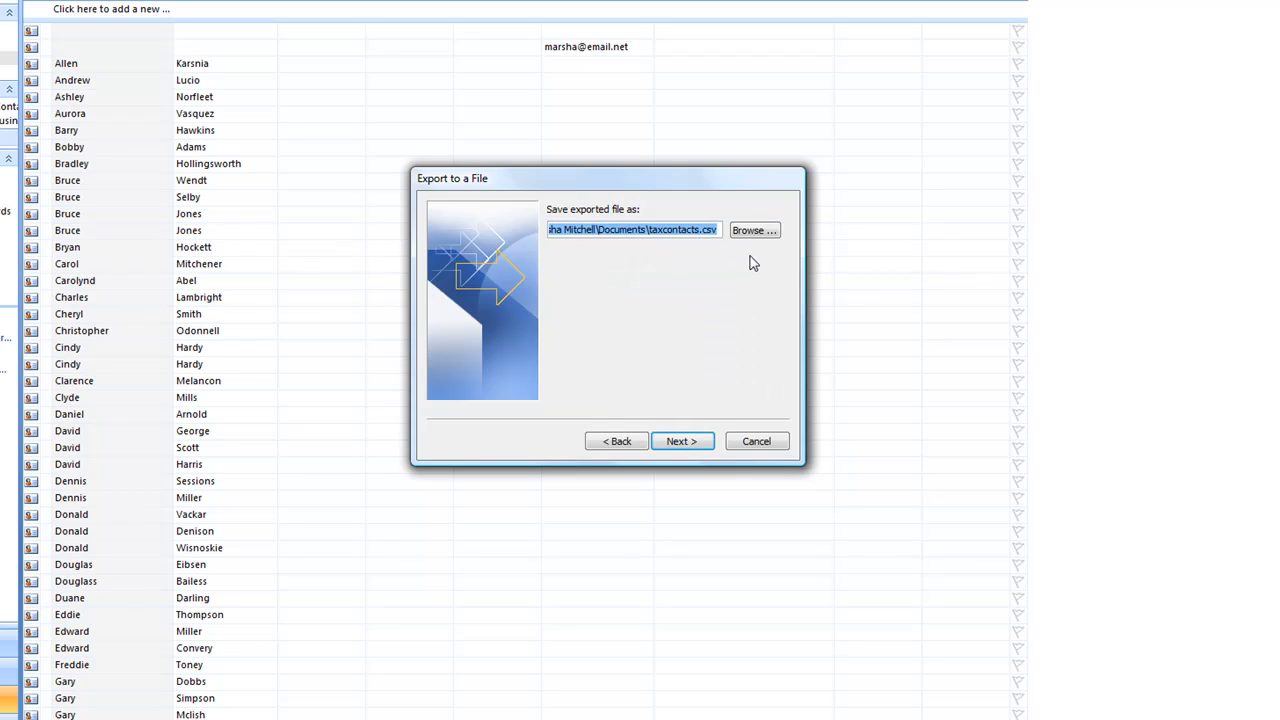
Save the export file as 'contacts-outlook' in Documents\000Contact instead of taxcontacts.
left_click(754, 231)
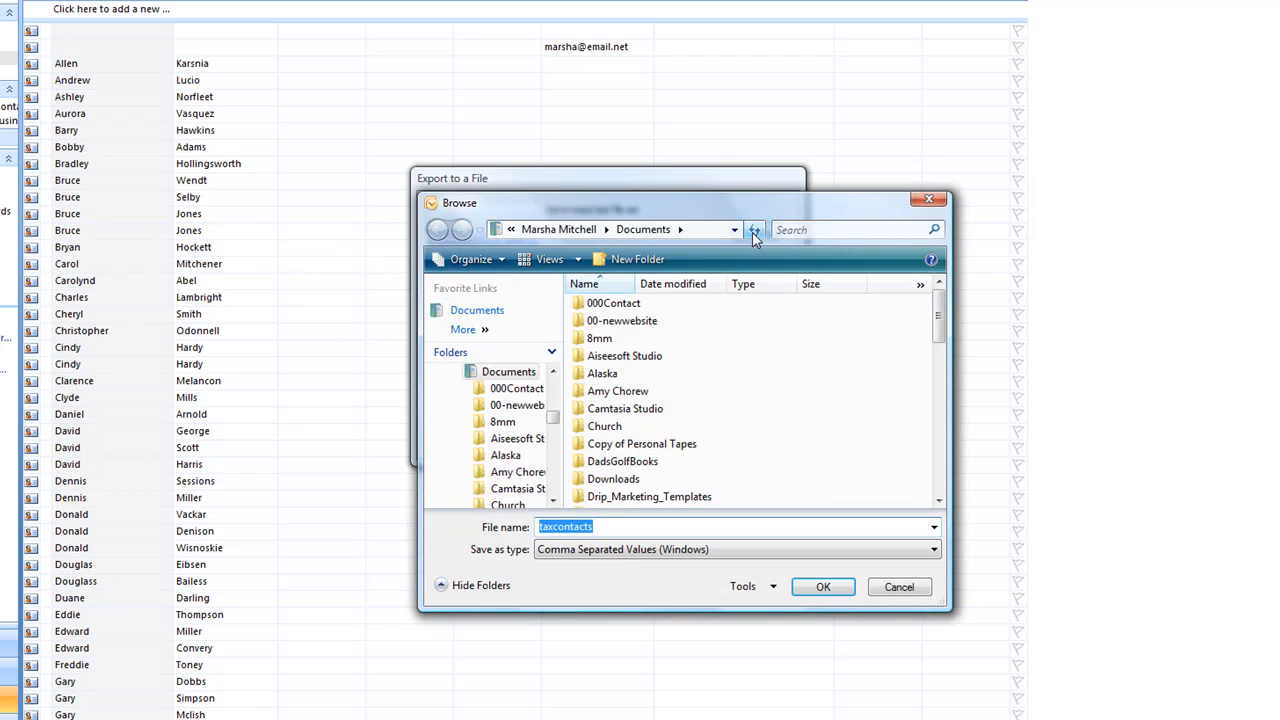
double_click(613, 303)
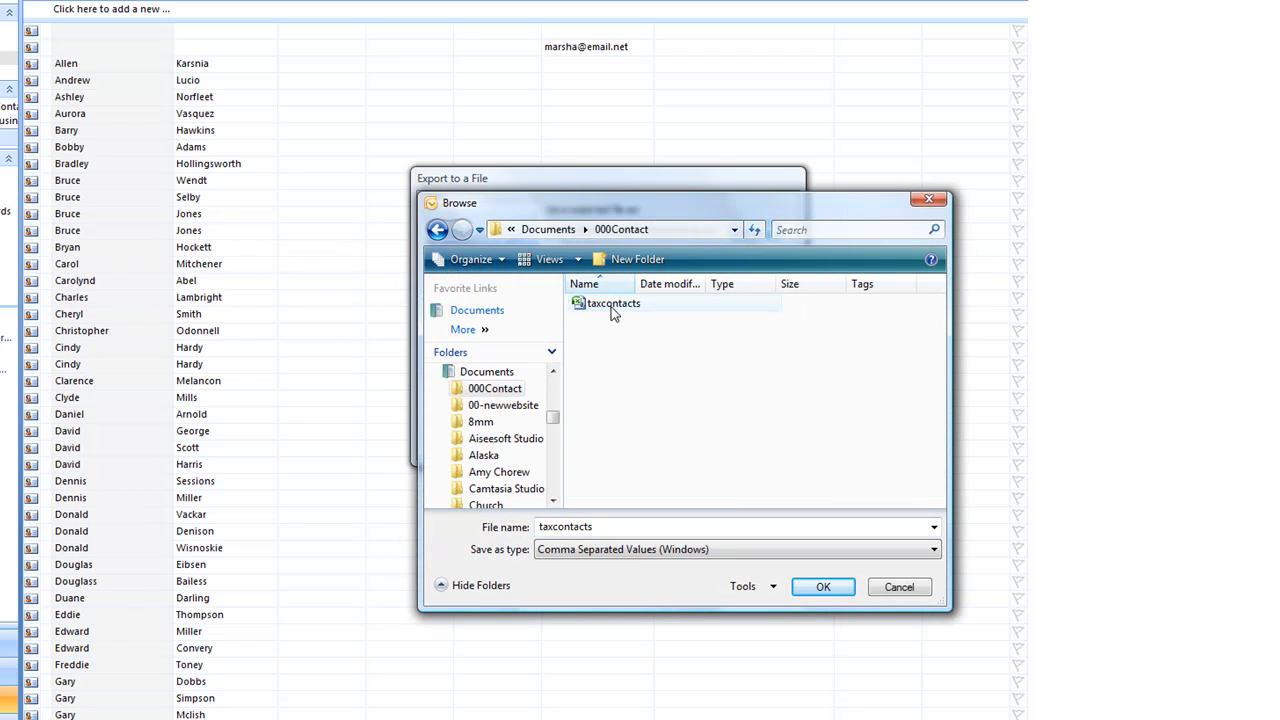
left_click(608, 527)
left_click(608, 527)
left_click_drag(607, 527, 531, 527)
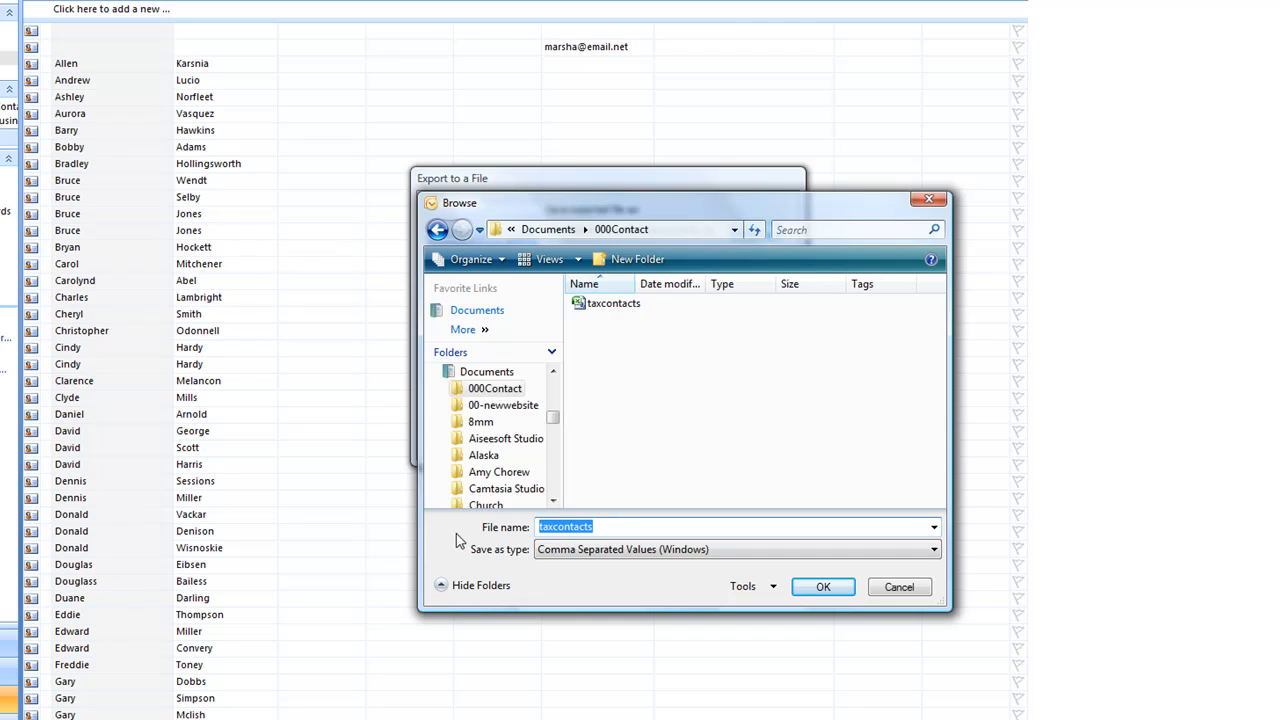
type("contacts-outlook")
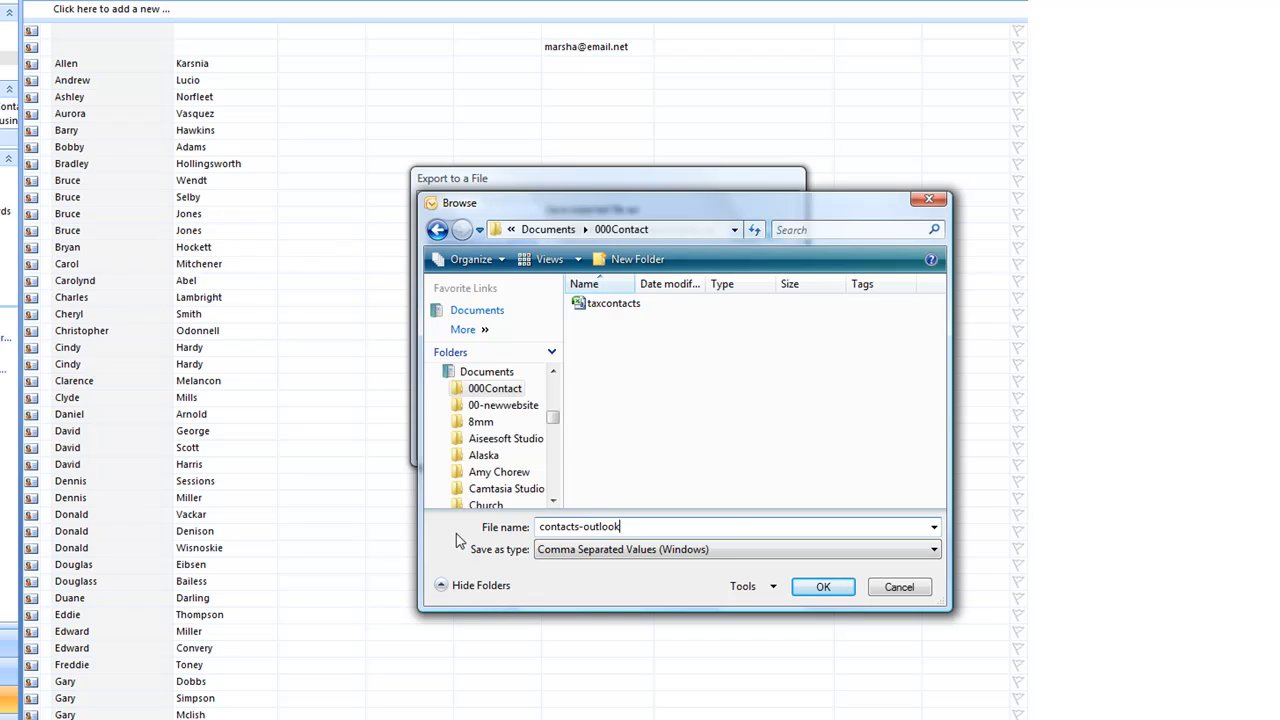
left_click(824, 587)
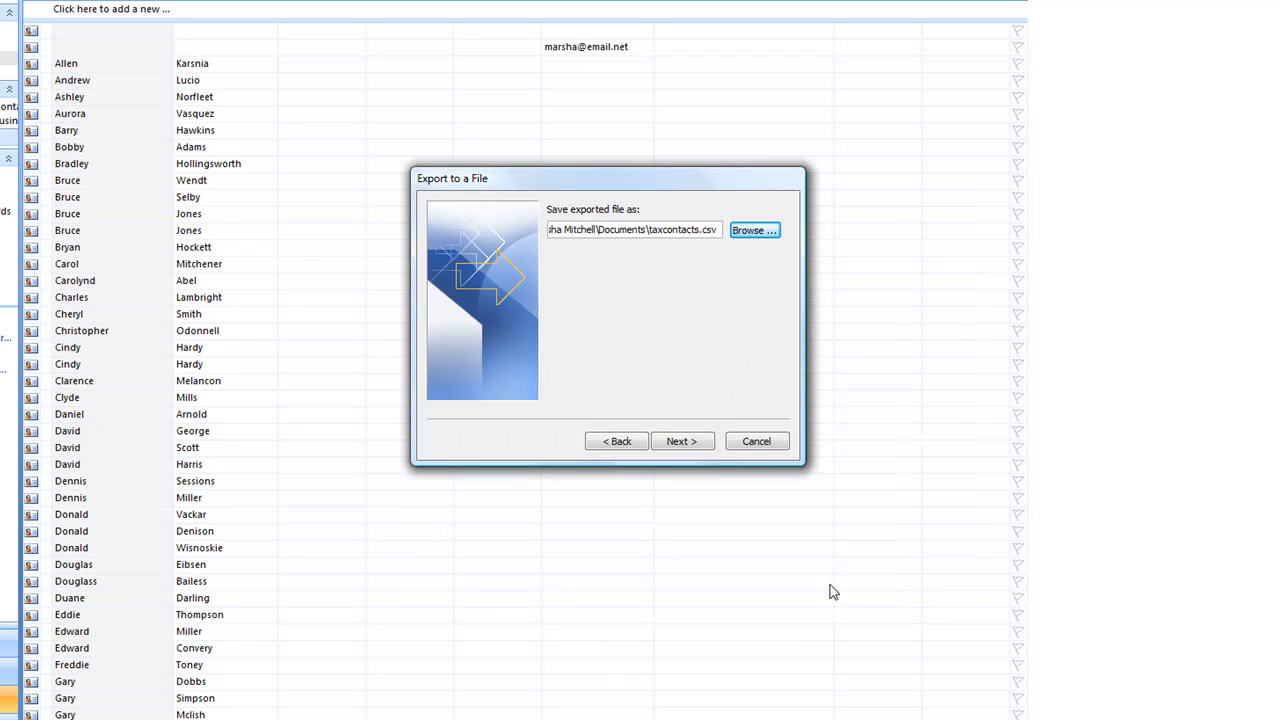
left_click(695, 447)
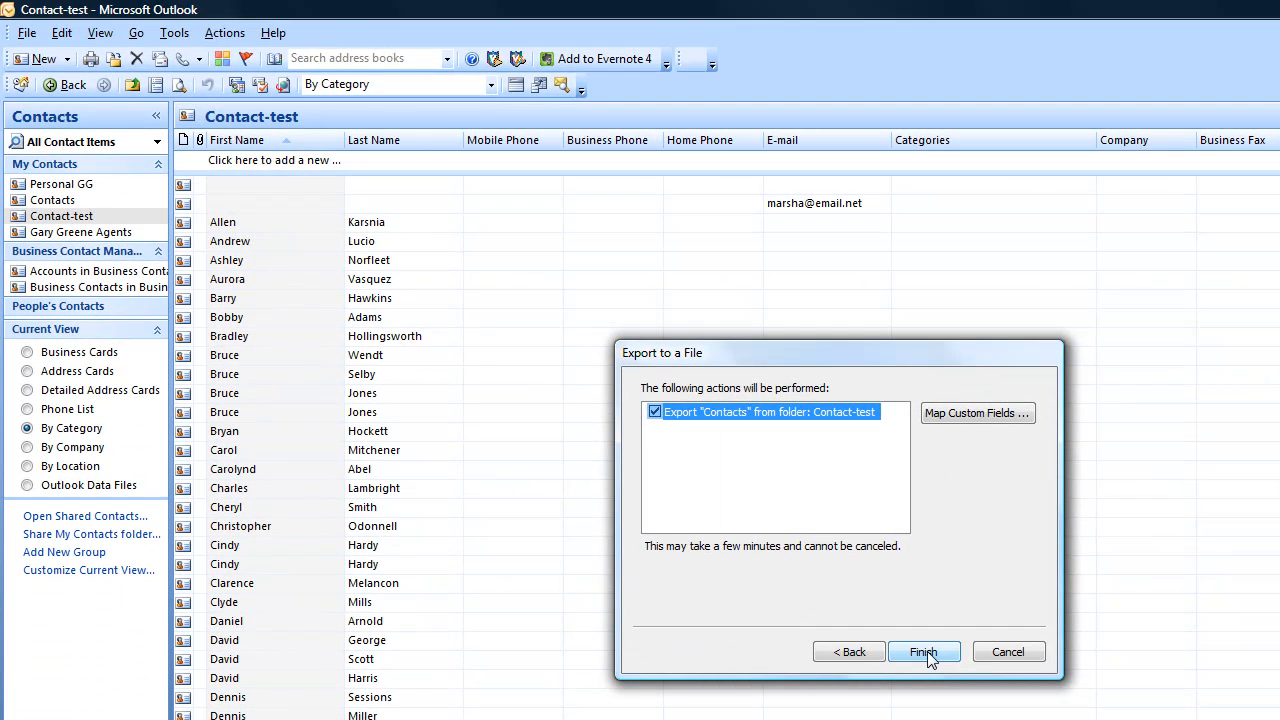
Finish the export and bring the 000Contact folder window forward.
left_click(925, 652)
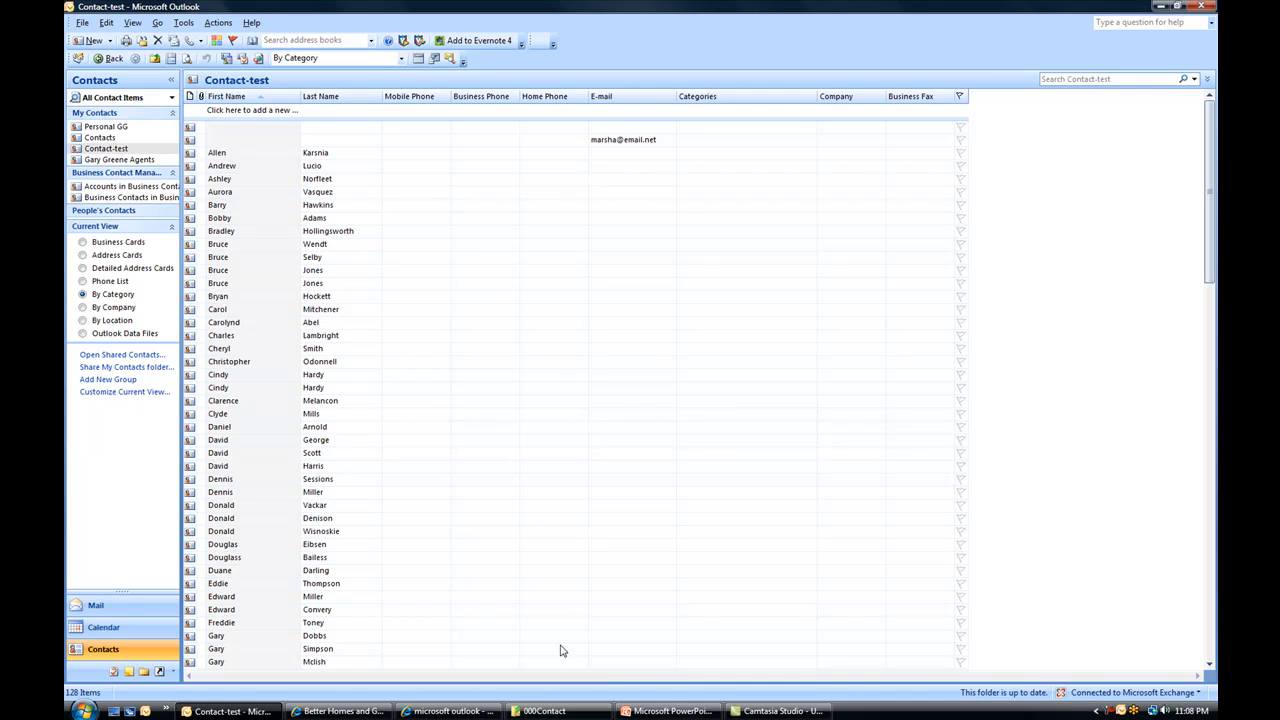
left_click(550, 712)
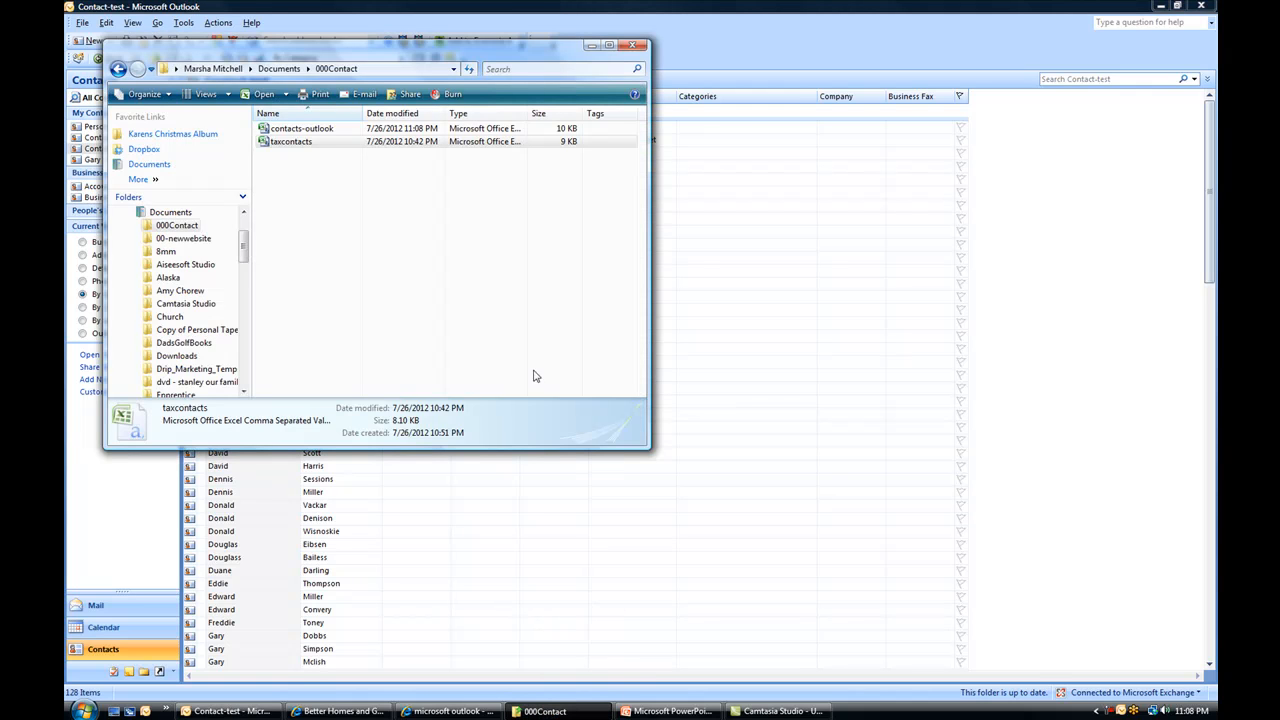
Open contacts-outlook from the 000Contact folder in Excel.
double_click(320, 133)
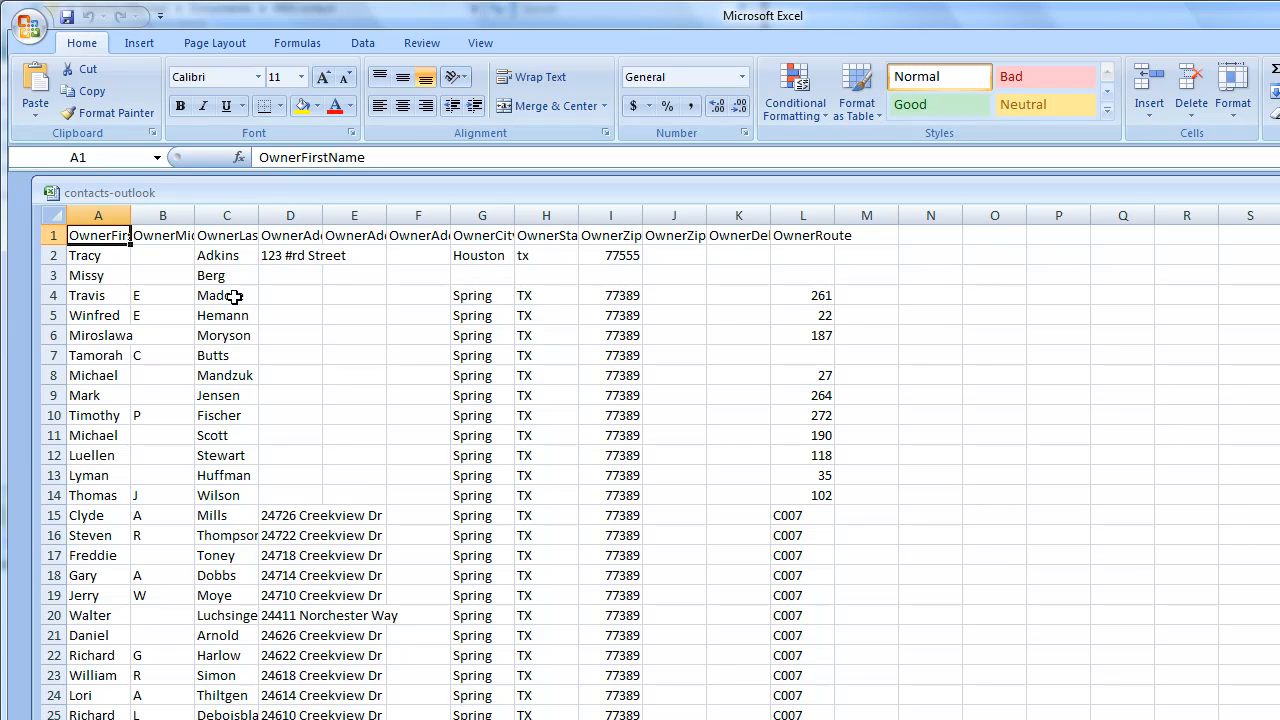
Delete the OwnerMiddleName column and widen the name, address and city columns.
left_click(163, 214)
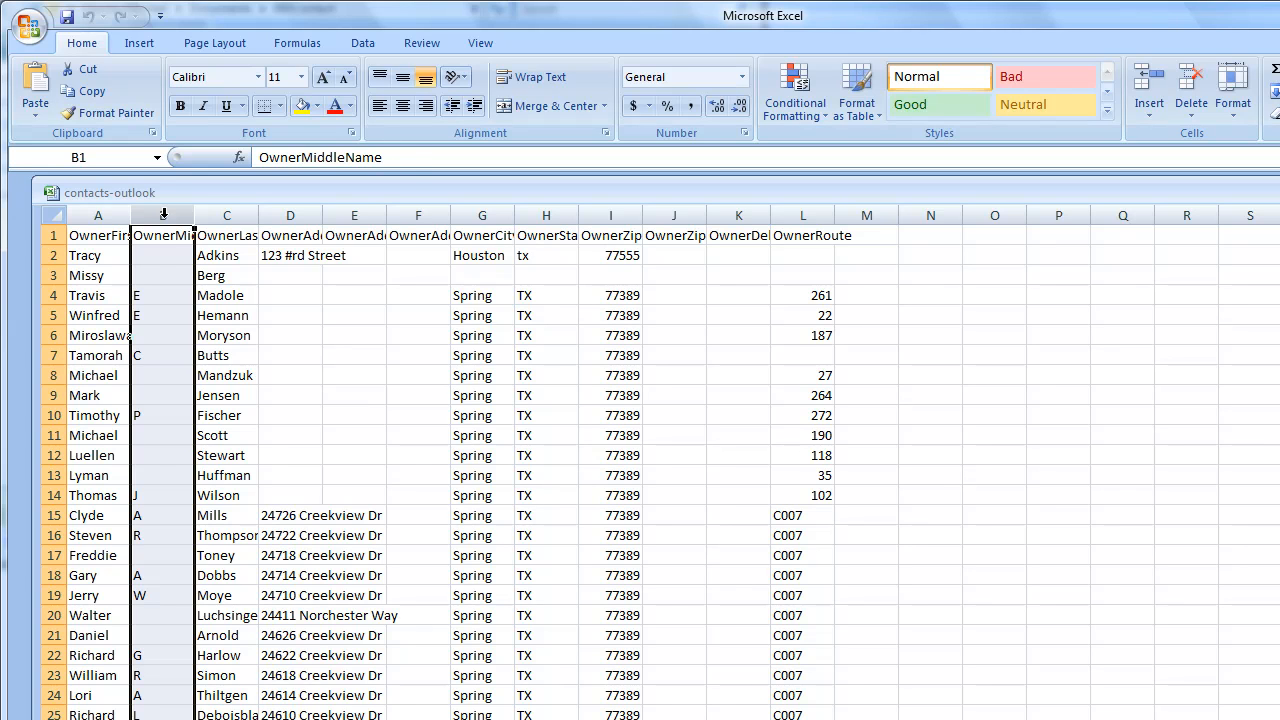
right_click(164, 214)
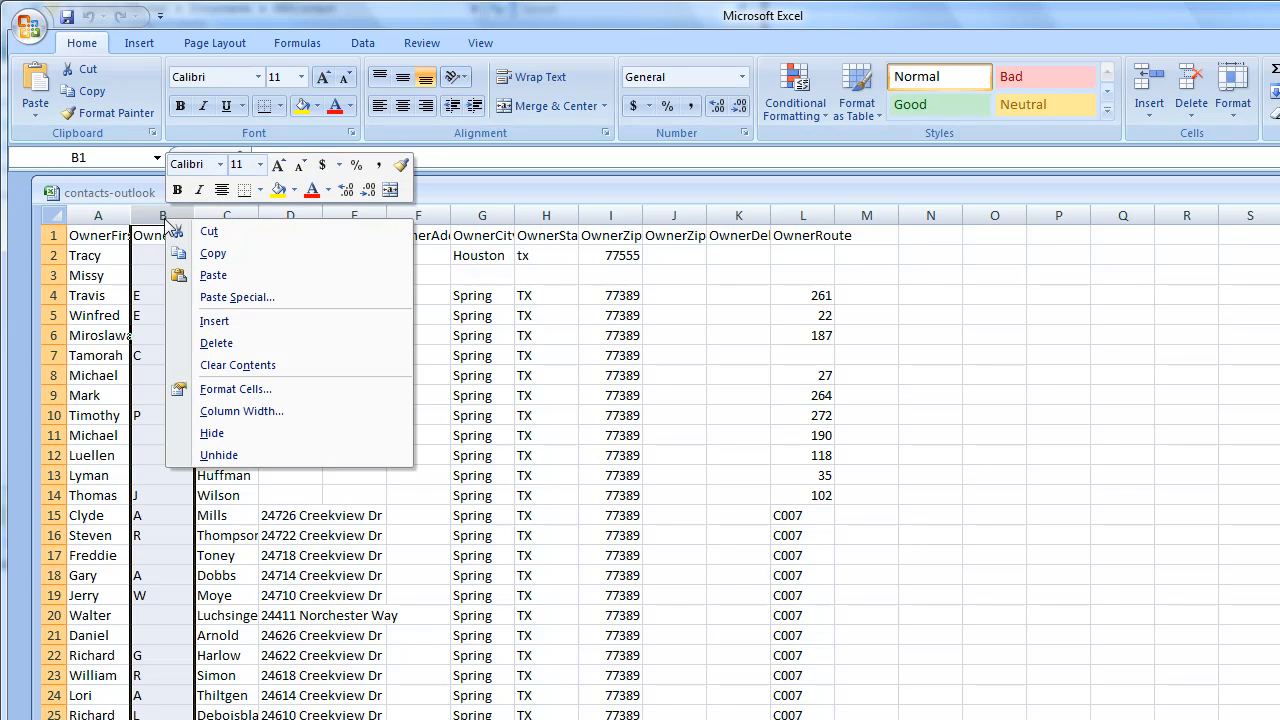
left_click(216, 343)
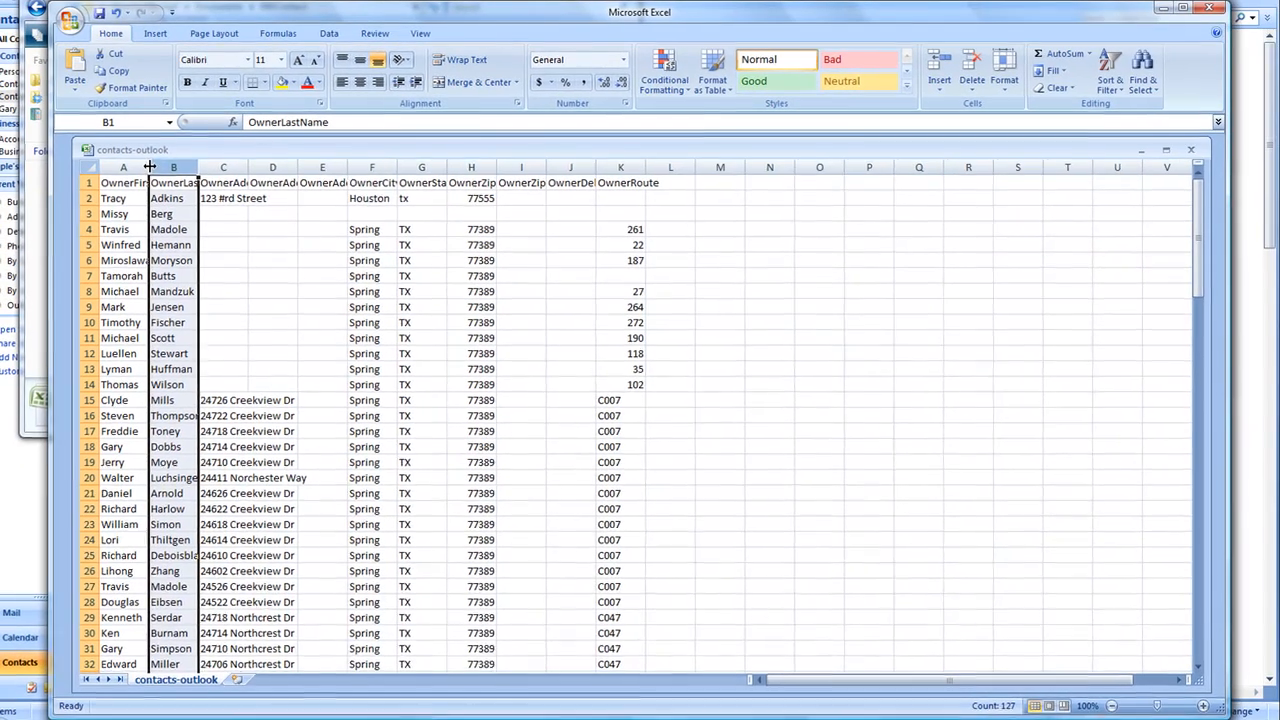
left_click_drag(130, 214, 158, 214)
left_click_drag(168, 167, 424, 225)
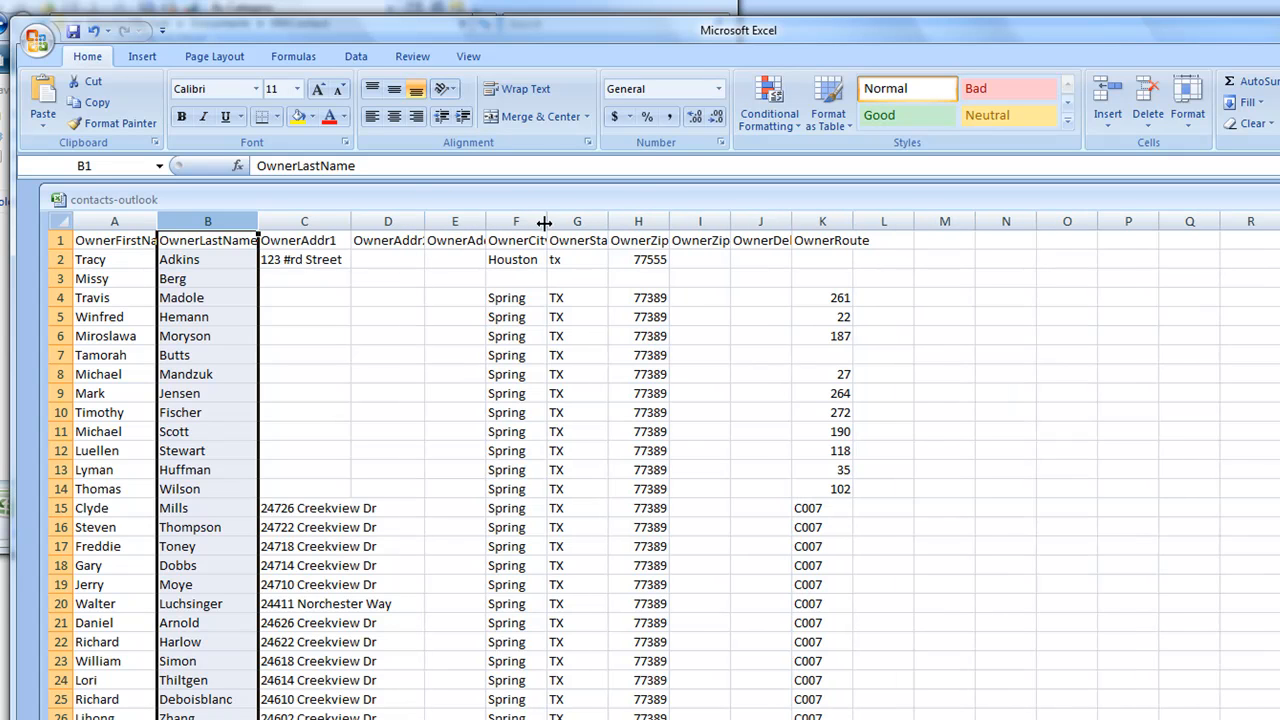
left_click_drag(546, 222, 682, 220)
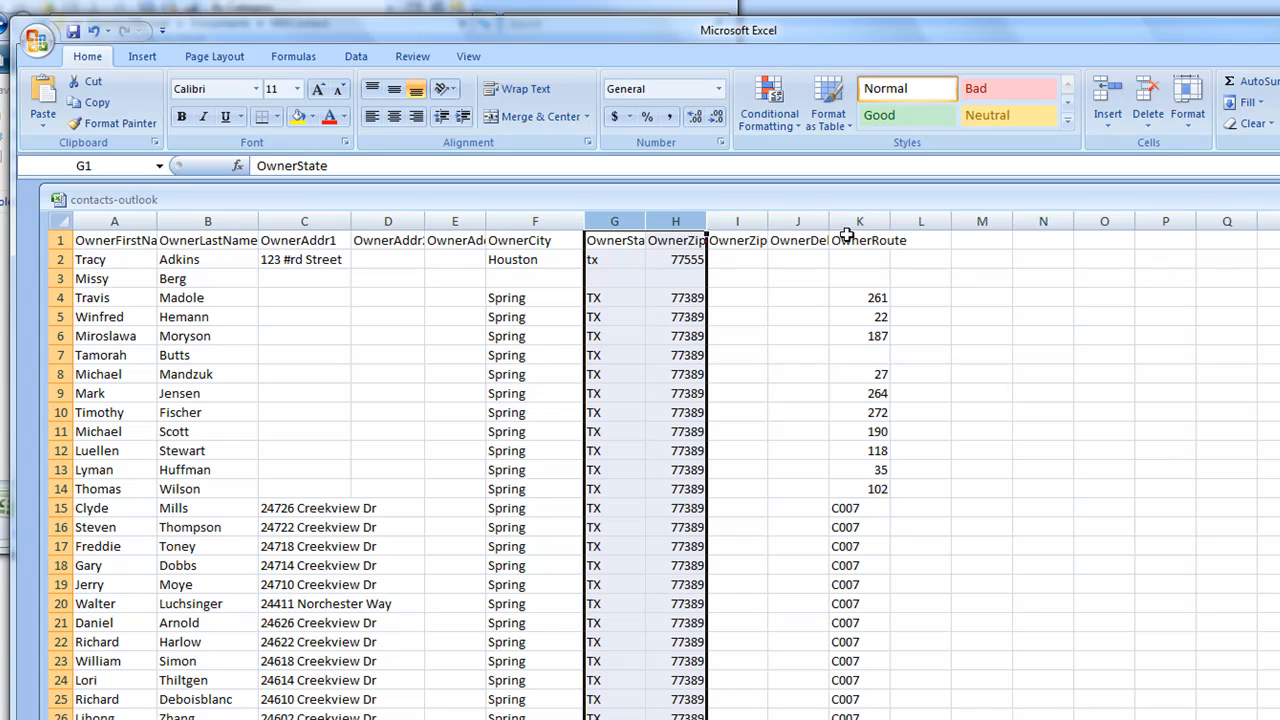
Delete every column after OwnerZip, columns I through Q.
left_click(773, 272)
left_click_drag(735, 220, 1241, 237)
right_click(980, 223)
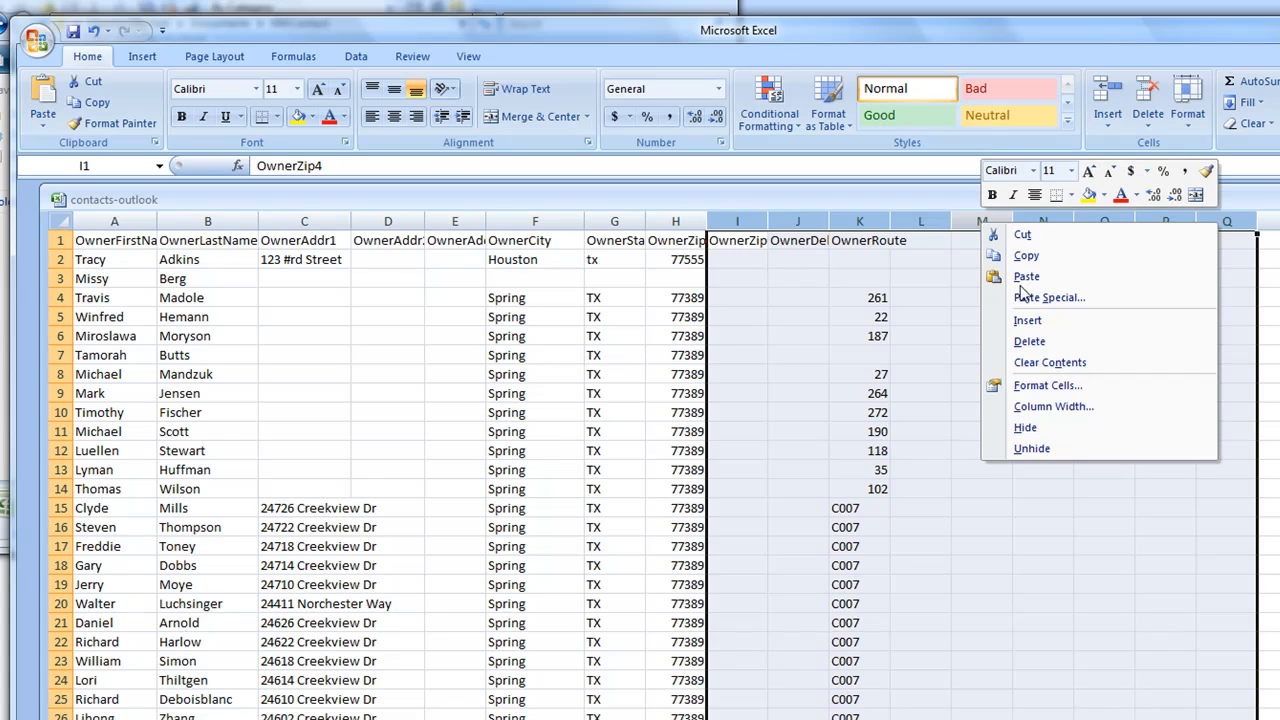
left_click(1036, 344)
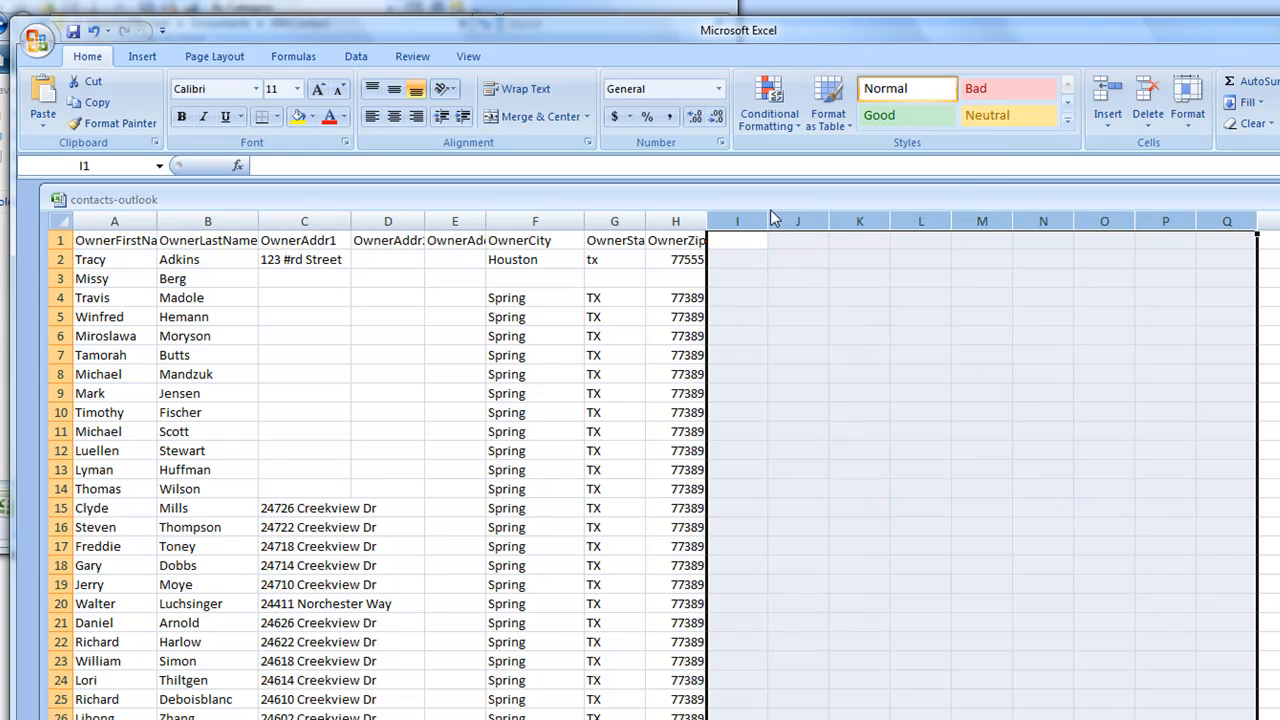
left_click_drag(740, 220, 1248, 246)
right_click(918, 228)
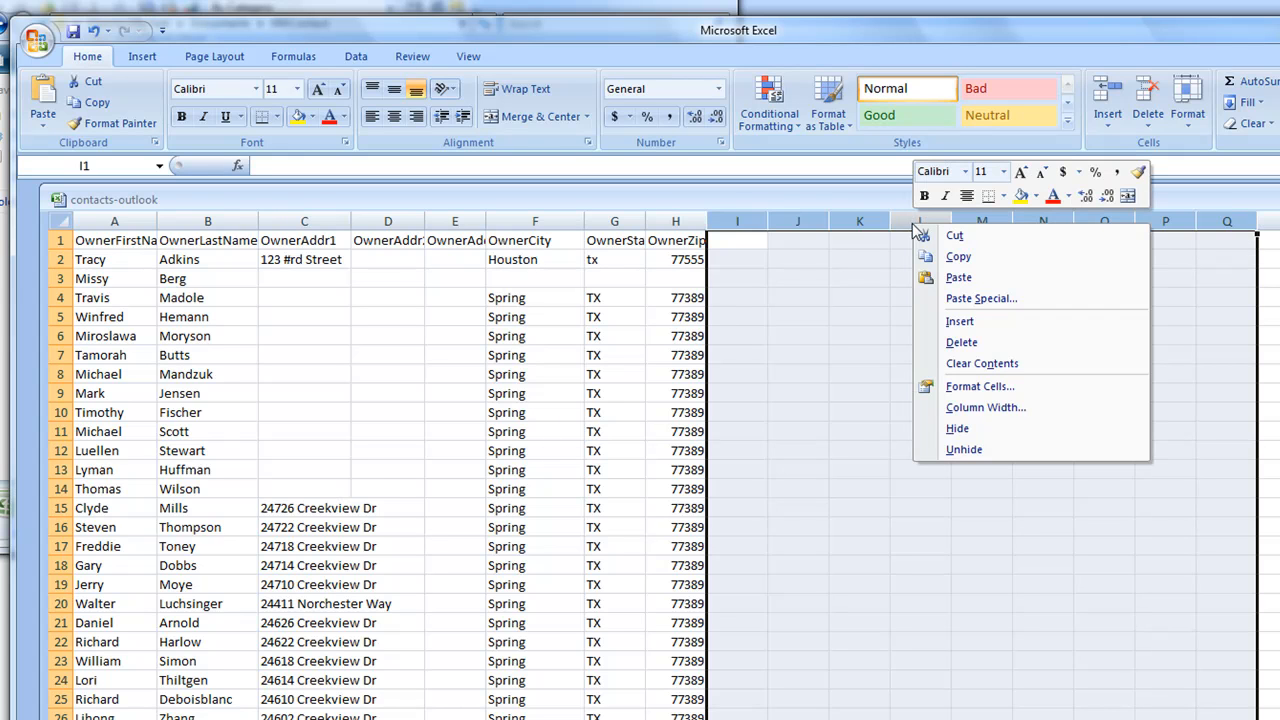
left_click(968, 341)
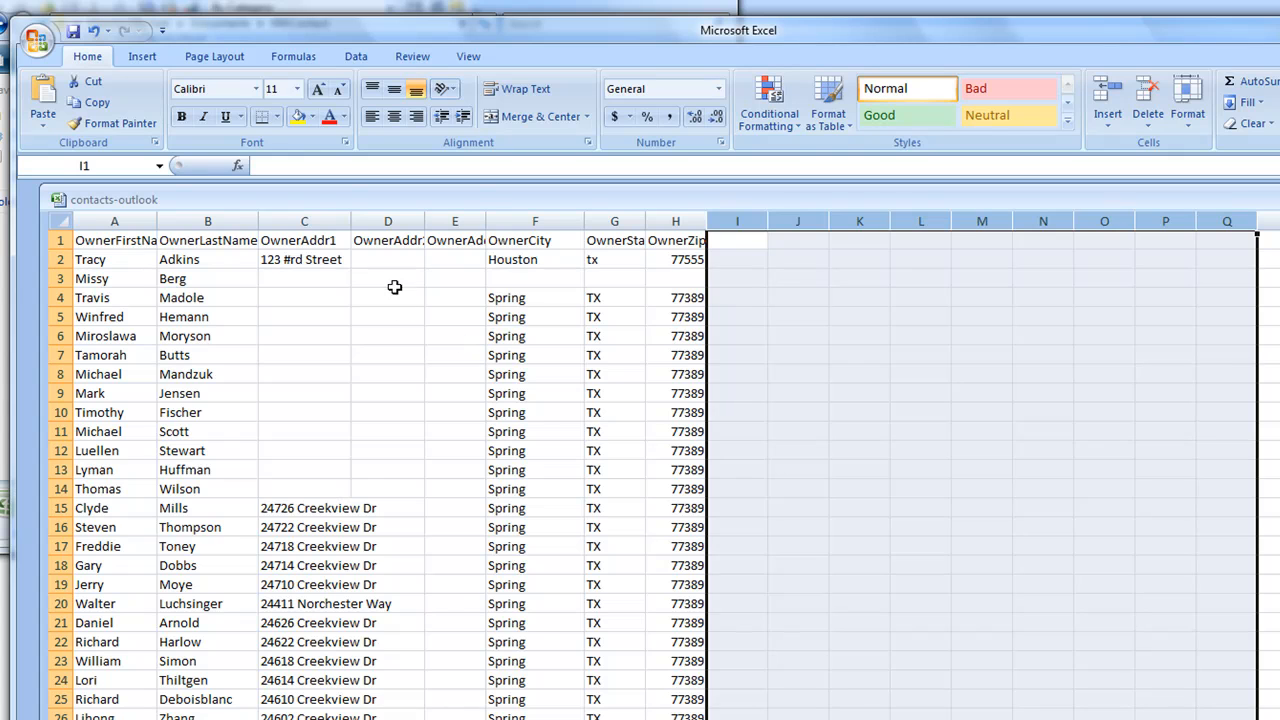
Widen column C and rename the OwnerAddr1 header to Street.
left_click_drag(352, 221, 445, 221)
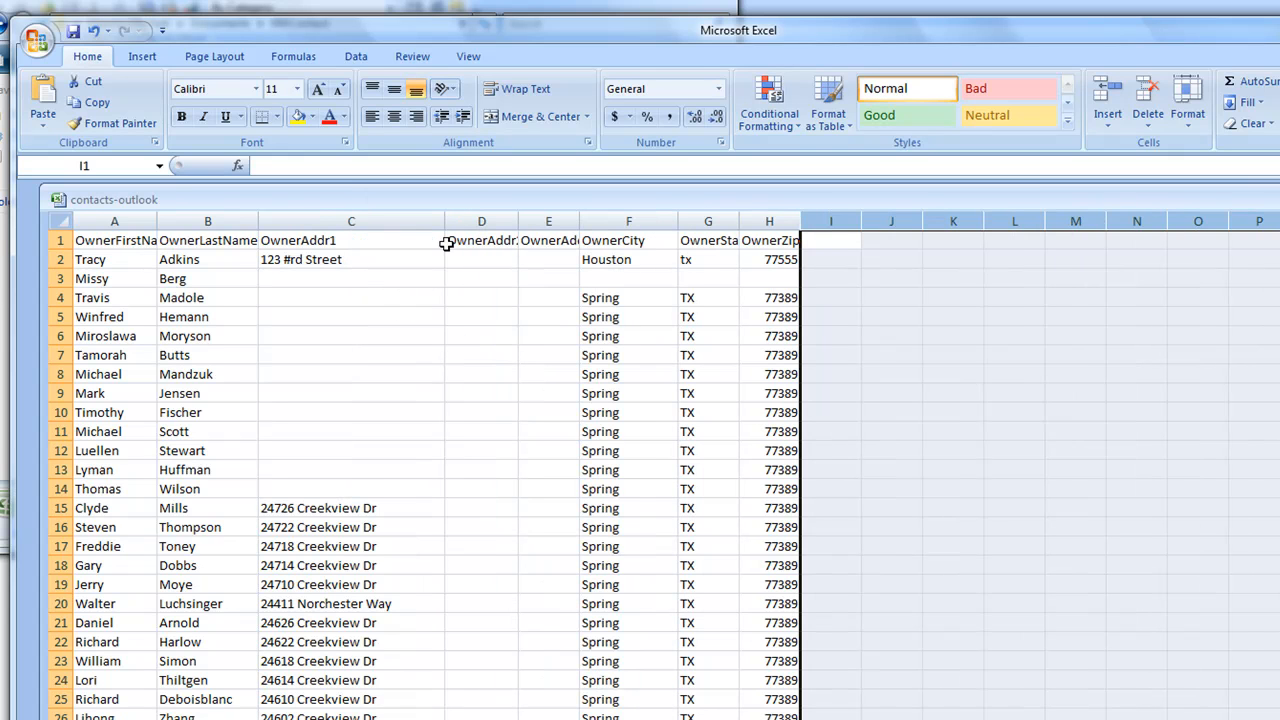
double_click(289, 242)
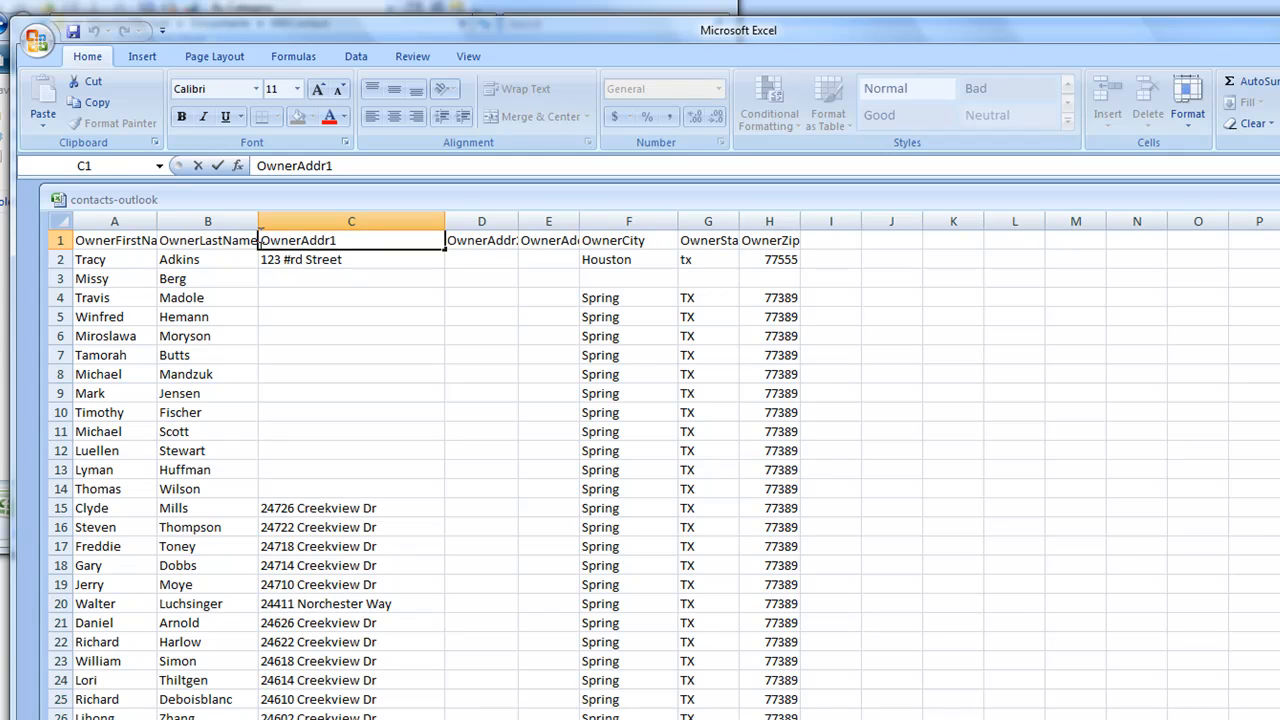
type("Street")
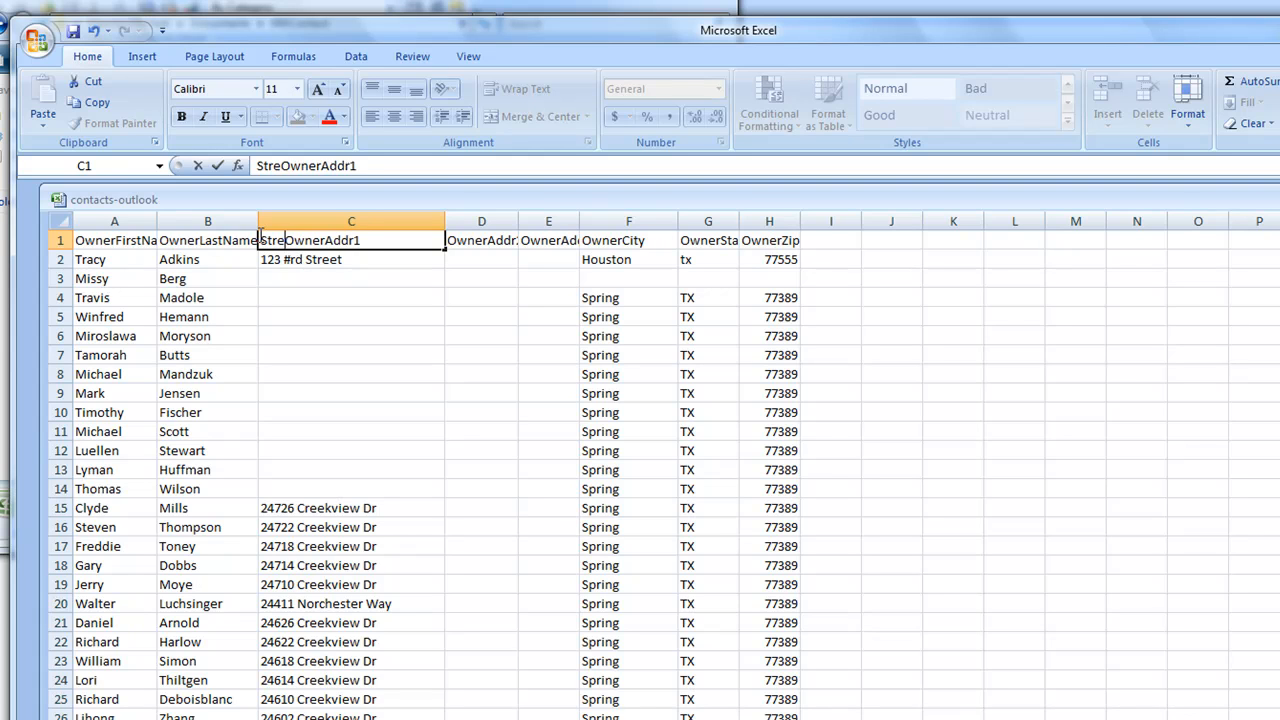
key("Delete")
key("Delete")
key("Delete")
key("Delete")
key("Delete")
key("Delete")
key("Delete")
key("Delete")
key("Delete")
key("Delete")
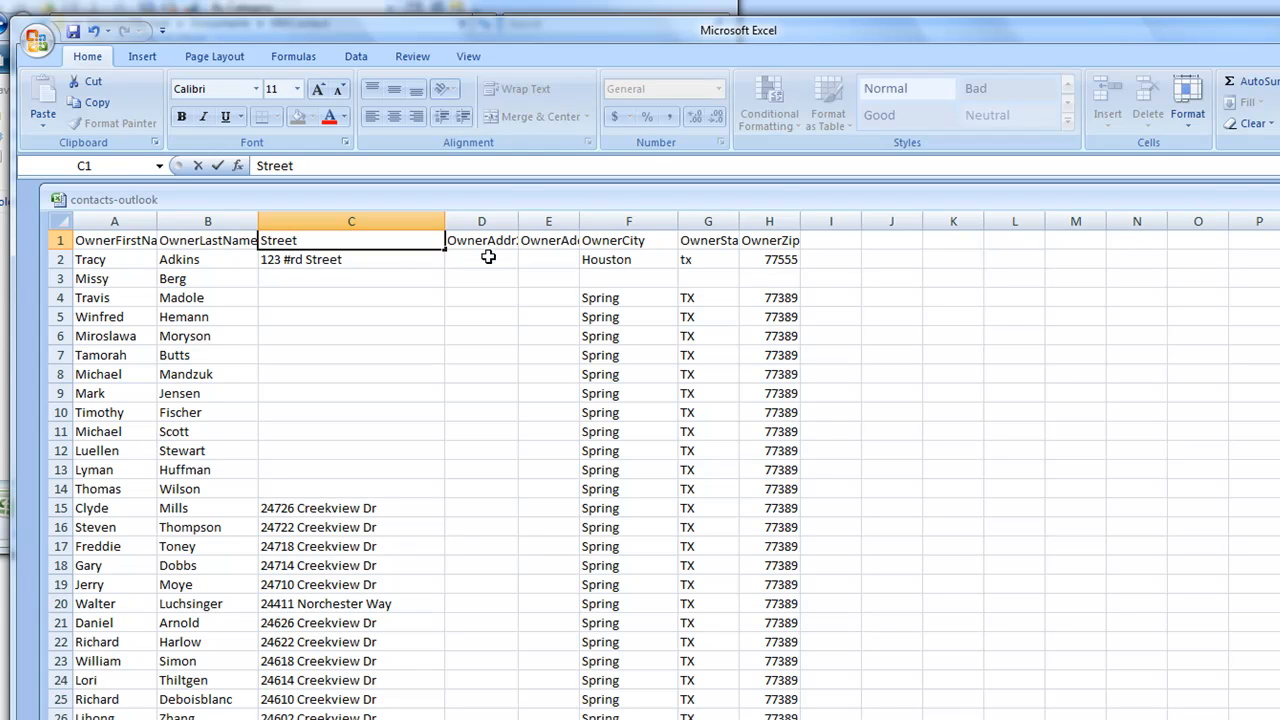
Delete the empty OwnerAddr2 and OwnerAddr3 columns.
left_click(482, 218)
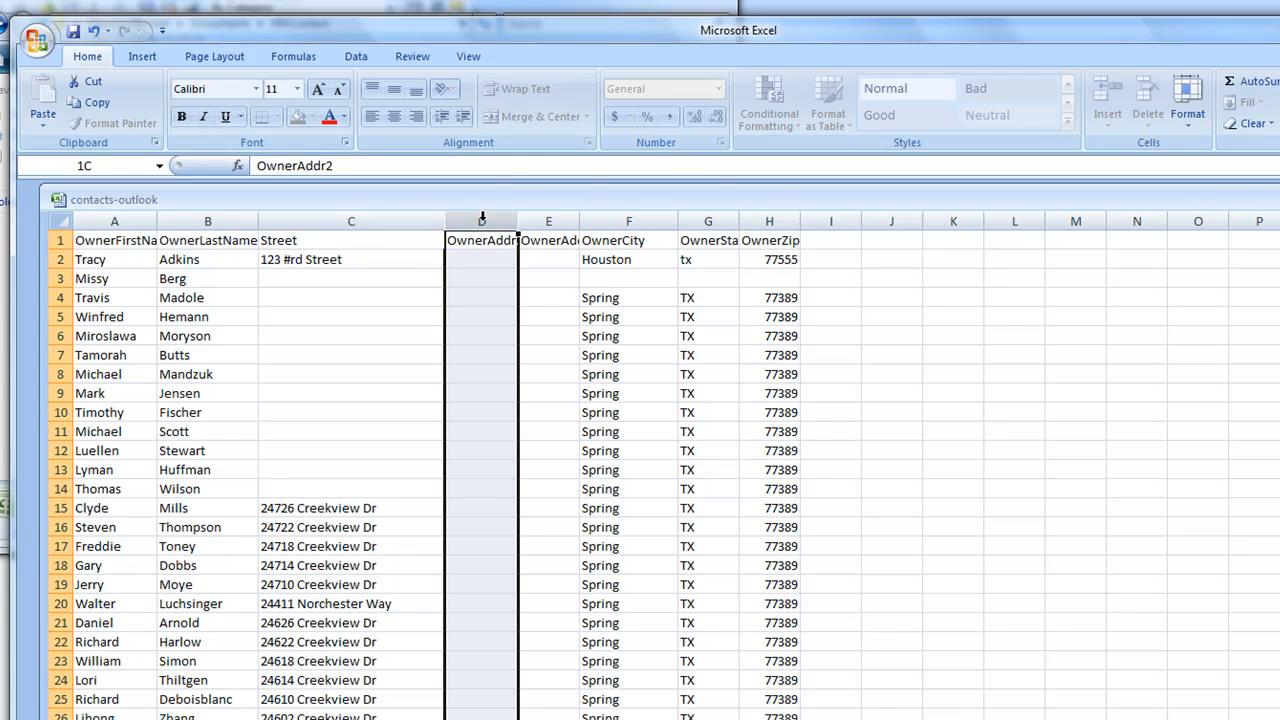
right_click(482, 220)
left_click(533, 342)
right_click(475, 225)
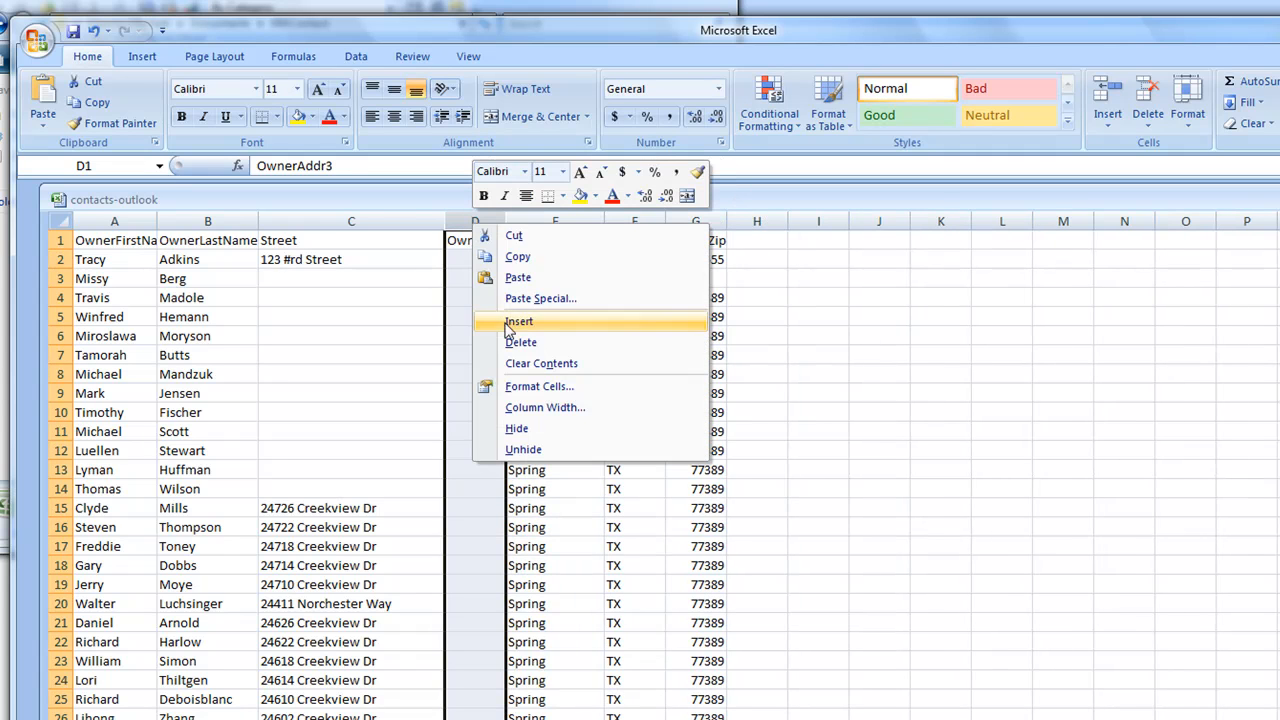
left_click(521, 342)
Rename the OwnerCity and OwnerState headers to City and State.
double_click(478, 240)
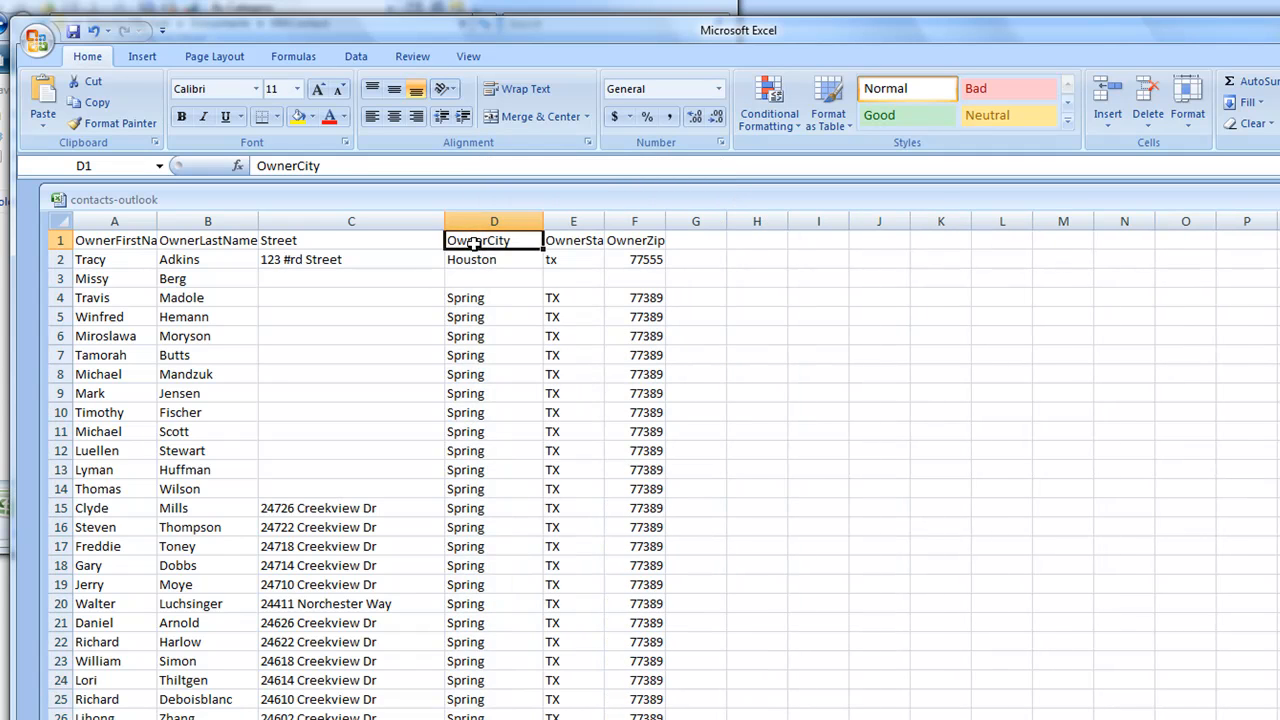
left_click_drag(485, 240, 428, 240)
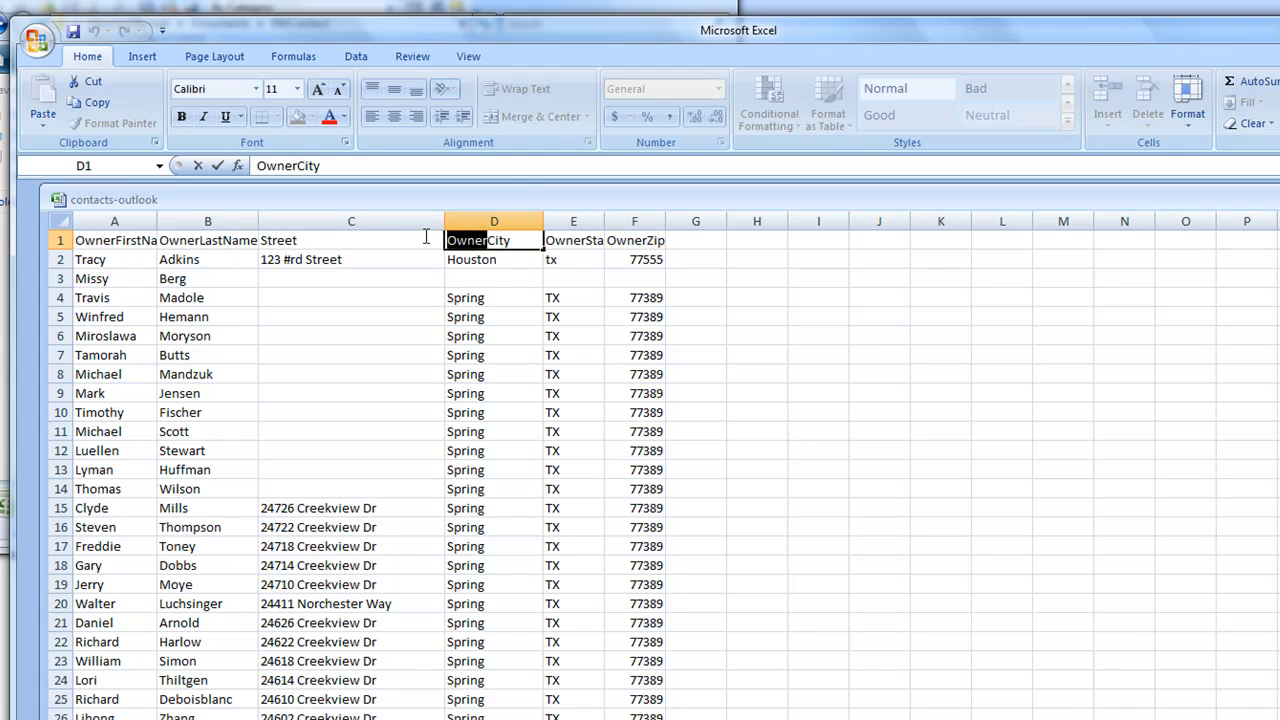
key("BackSpace")
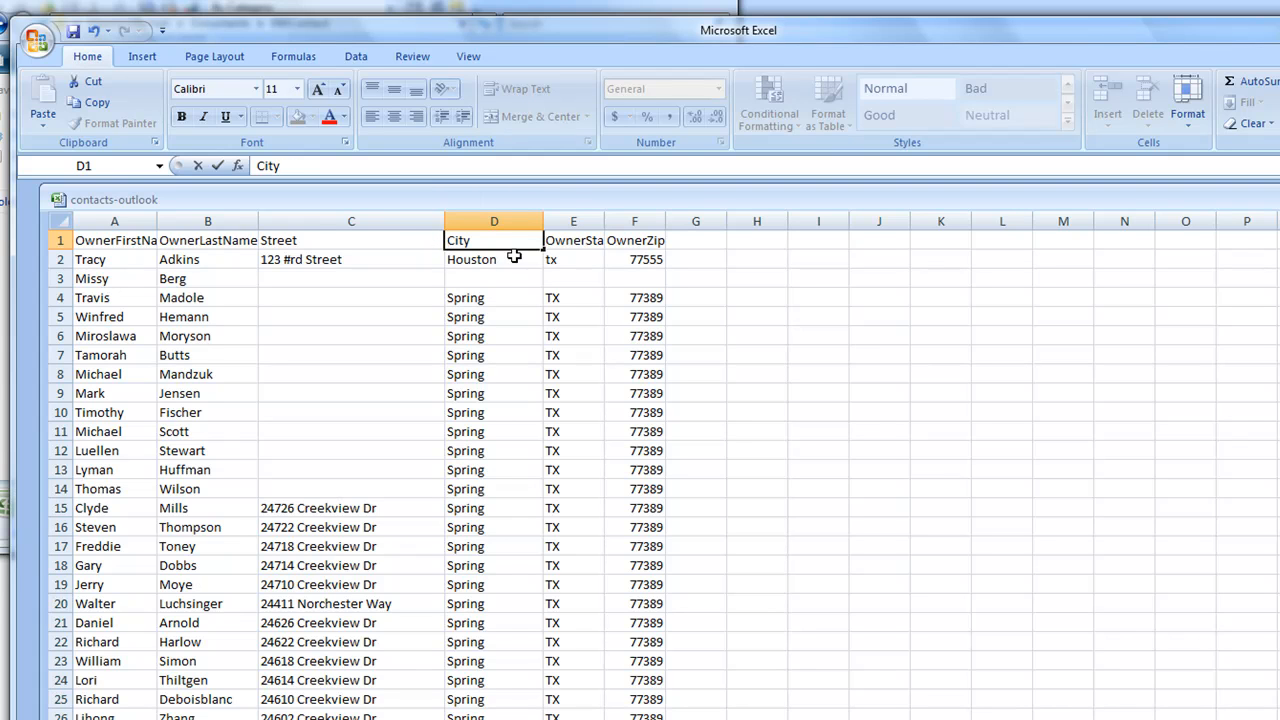
left_click(573, 221)
double_click(584, 240)
left_click_drag(584, 240, 508, 246)
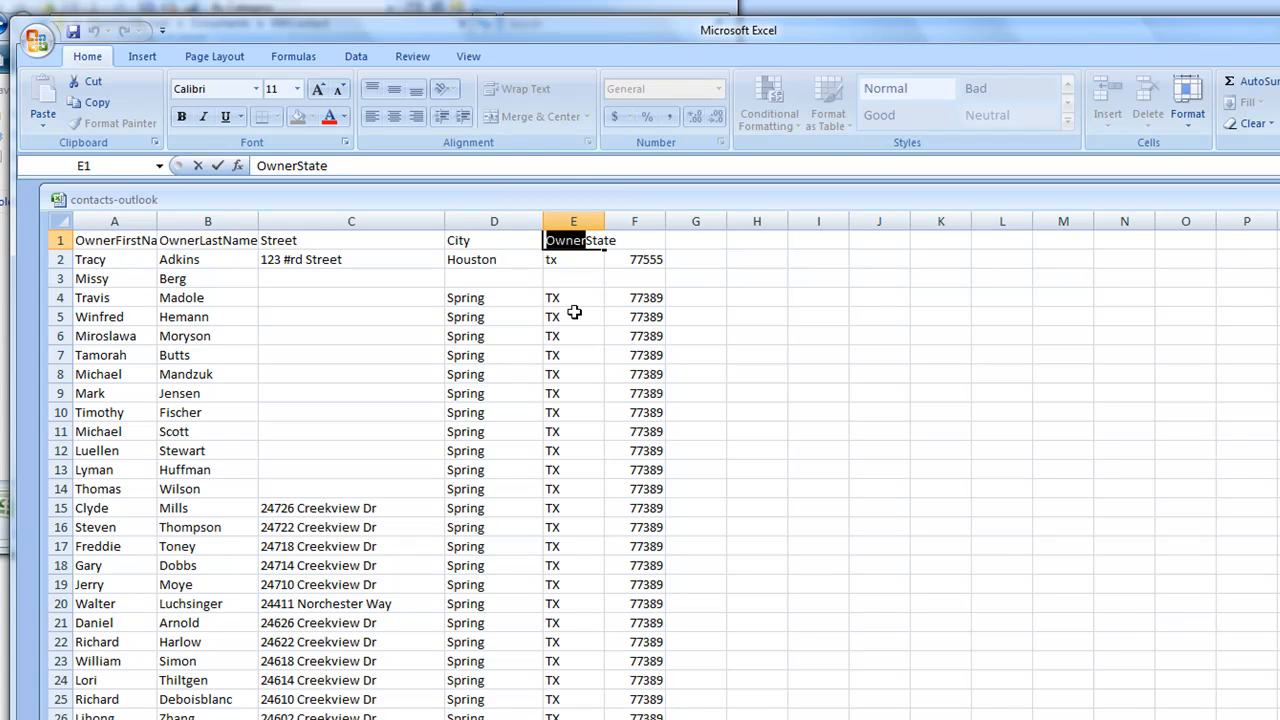
key("BackSpace")
key("Delete")
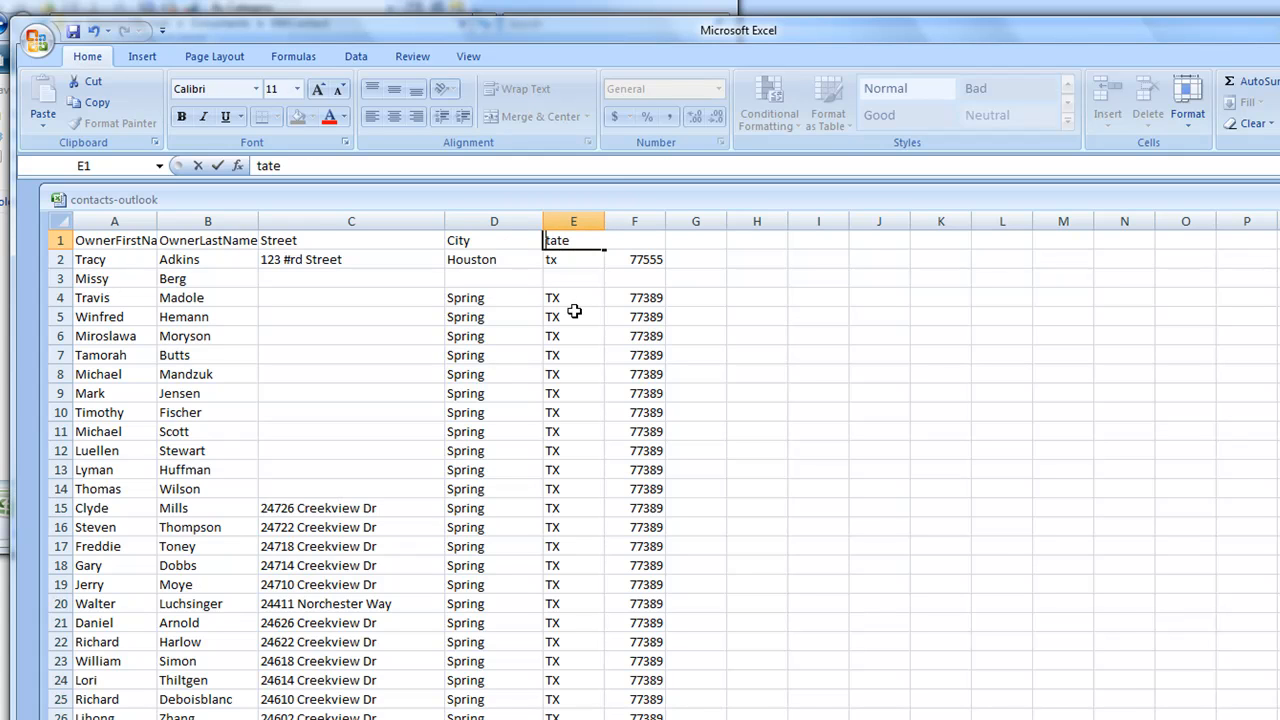
type("S")
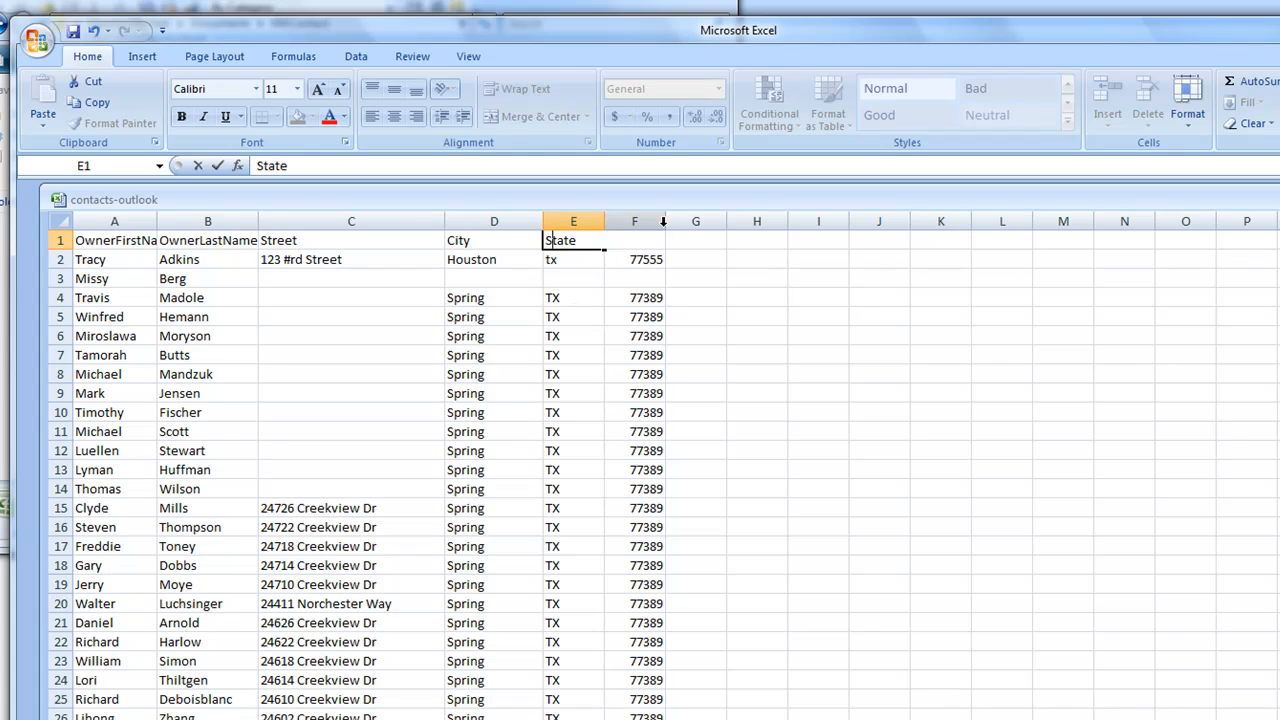
left_click(634, 243)
Rename the OwnerZip header to Zip.
double_click(614, 240)
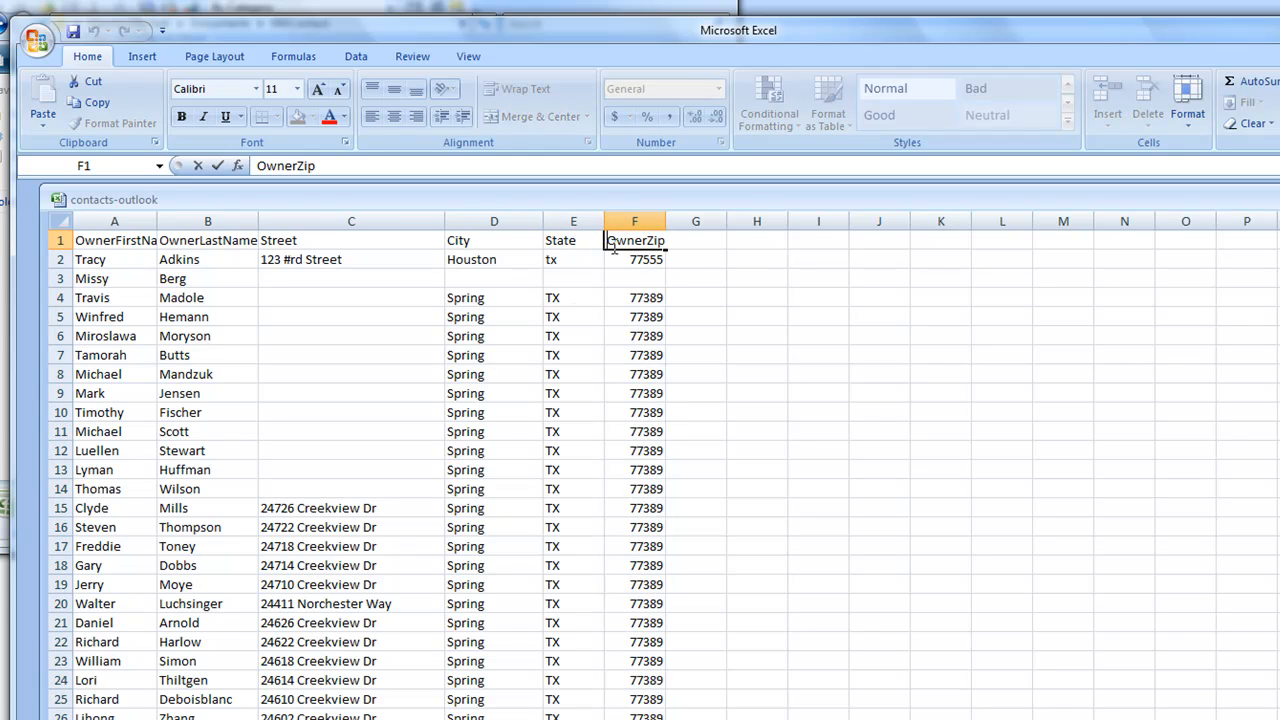
key("Delete")
key("Delete")
key("Delete")
key("Delete")
key("Delete")
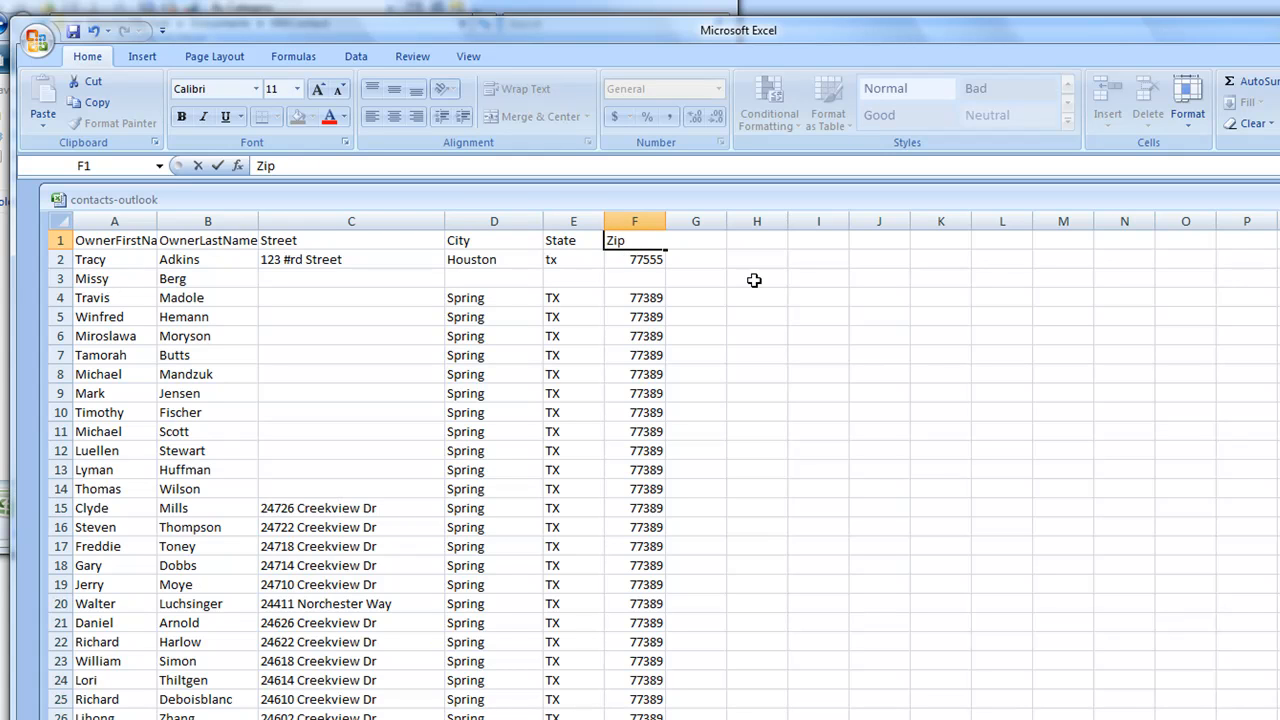
left_click(754, 280)
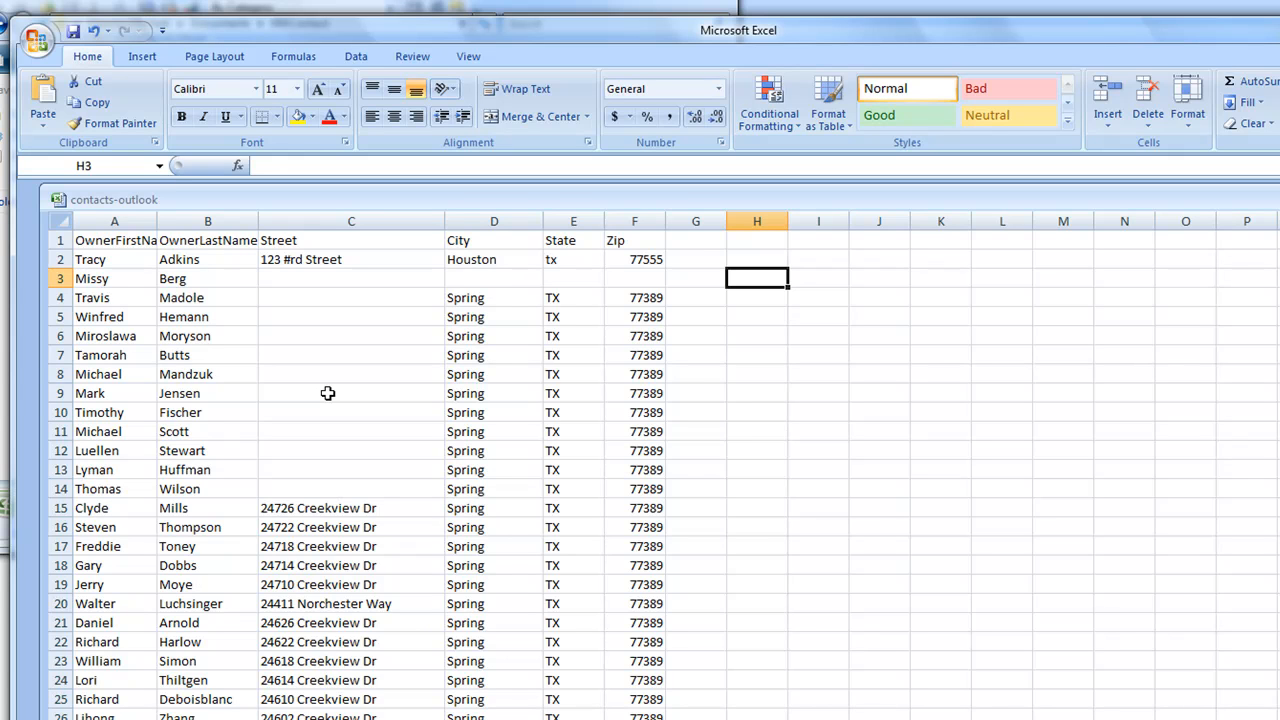
Delete rows 3–14, the contacts with no street address.
left_click(62, 278)
left_click_drag(64, 352, 94, 486)
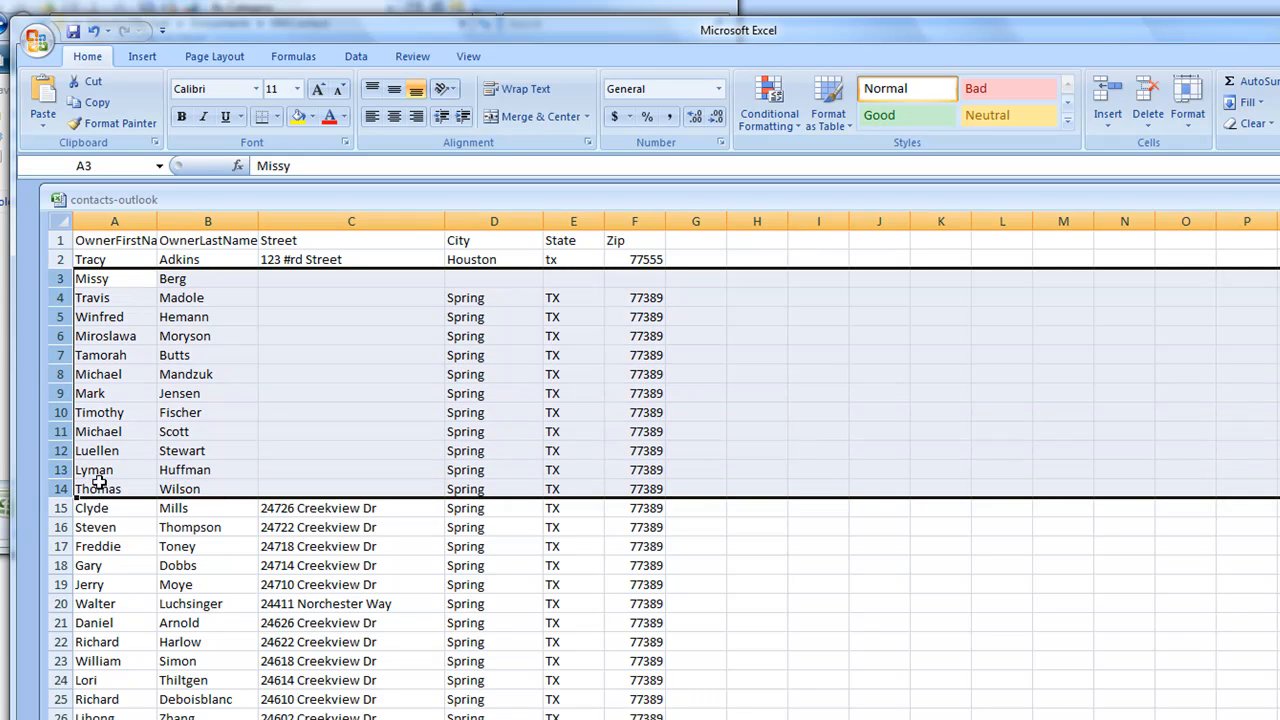
right_click(62, 379)
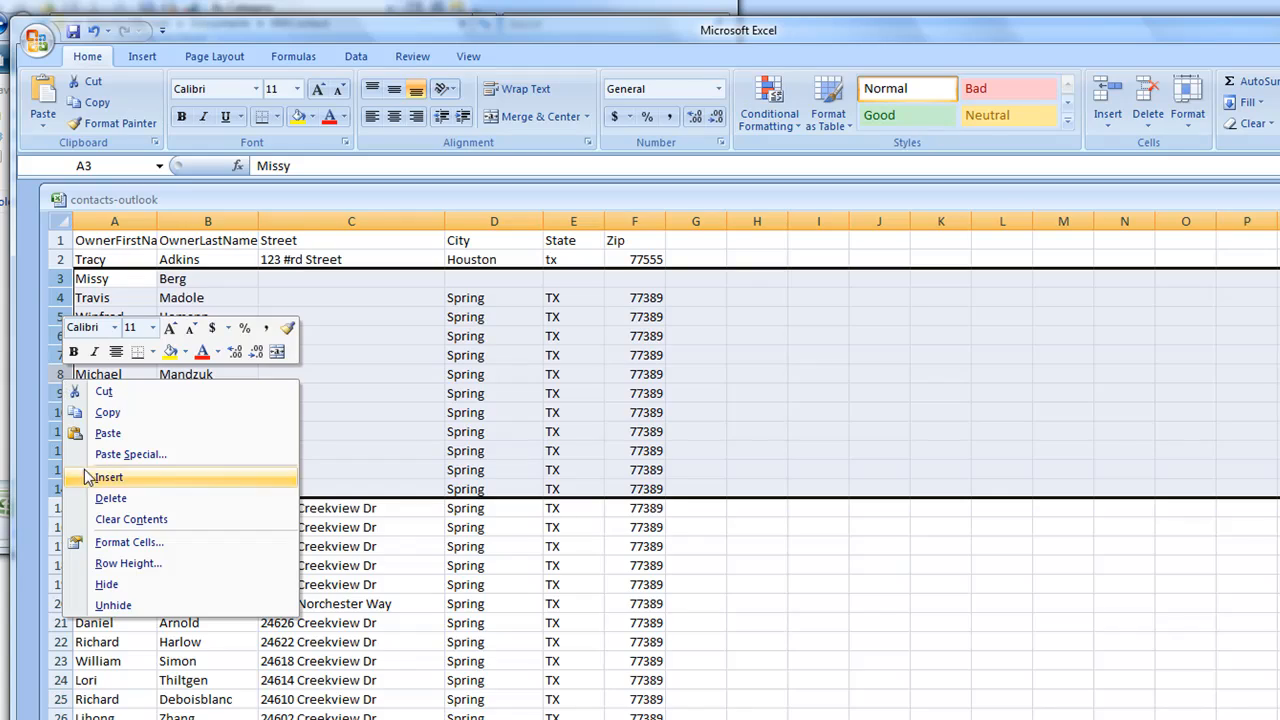
left_click(112, 498)
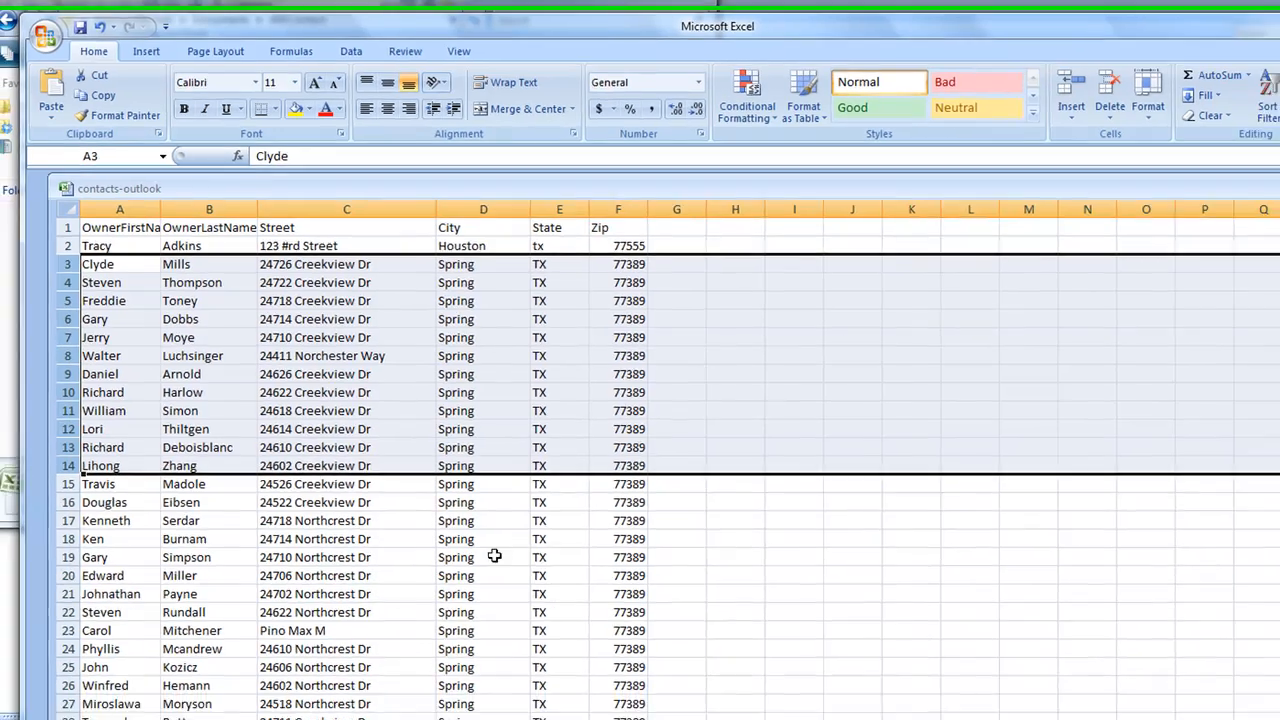
Delete row 23, whose street entry is not a valid address.
left_click(399, 661)
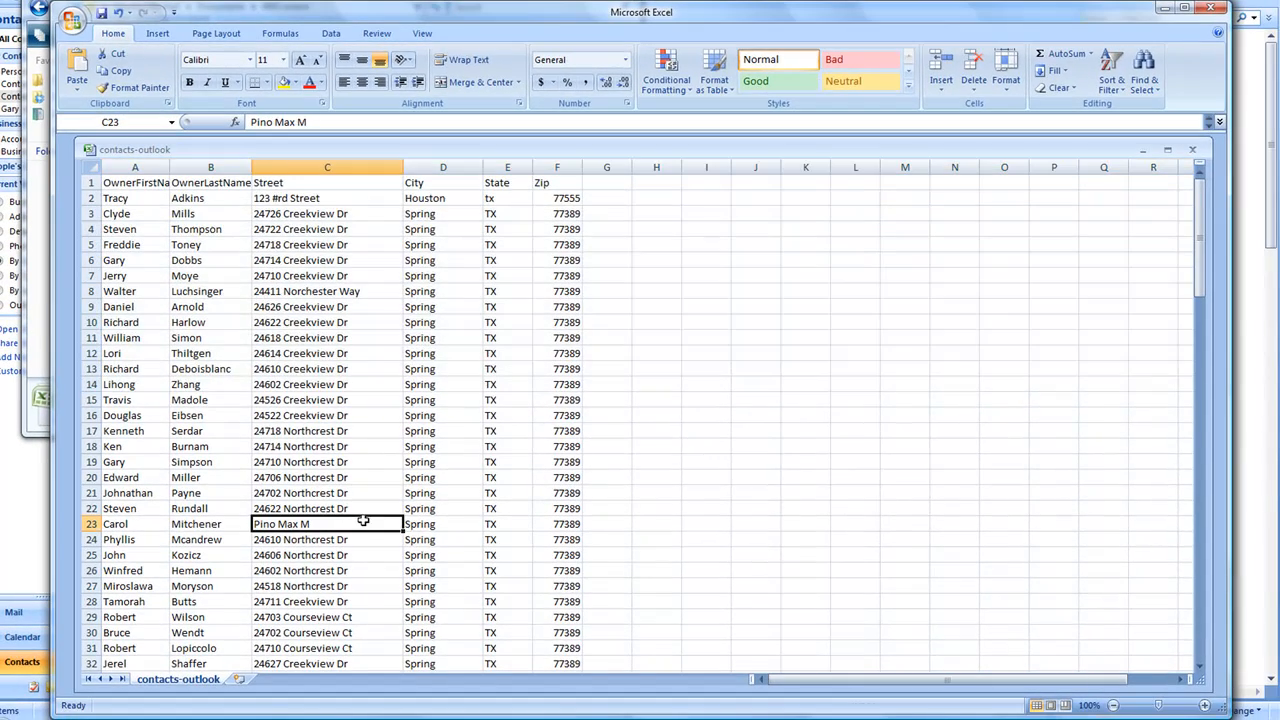
left_click(92, 524)
right_click(92, 524)
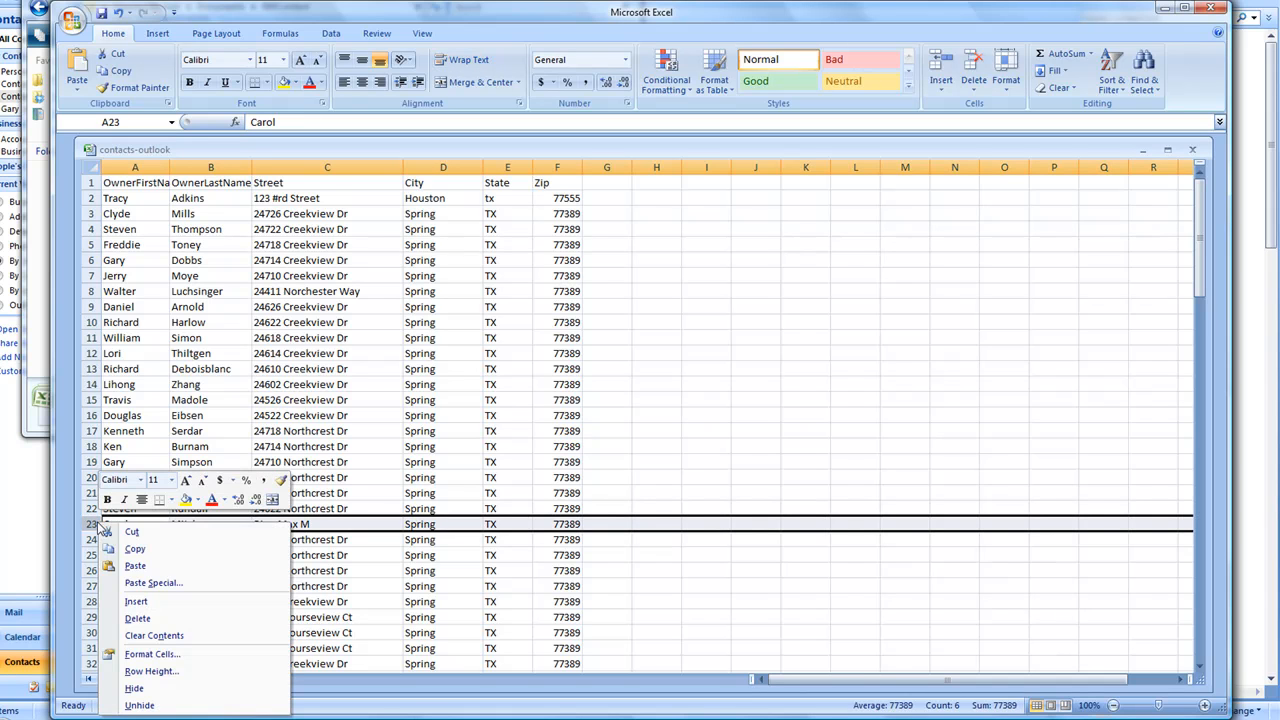
left_click(137, 619)
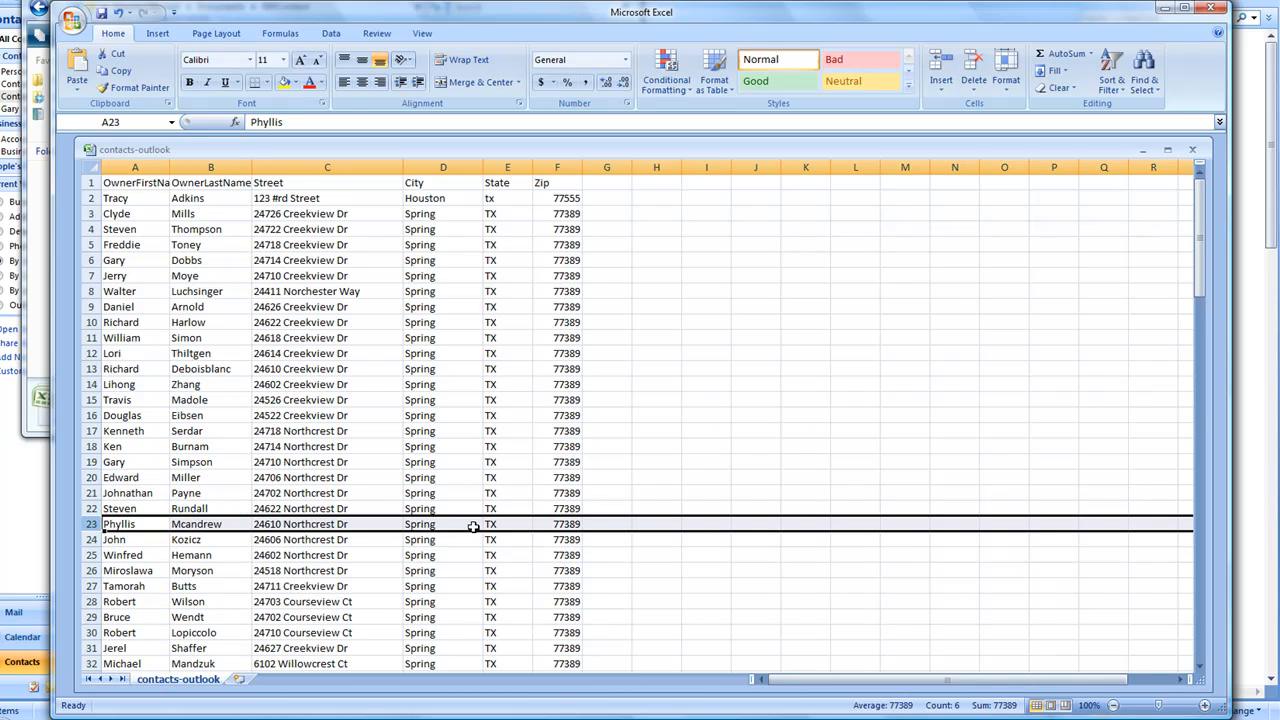
key("Page_Down")
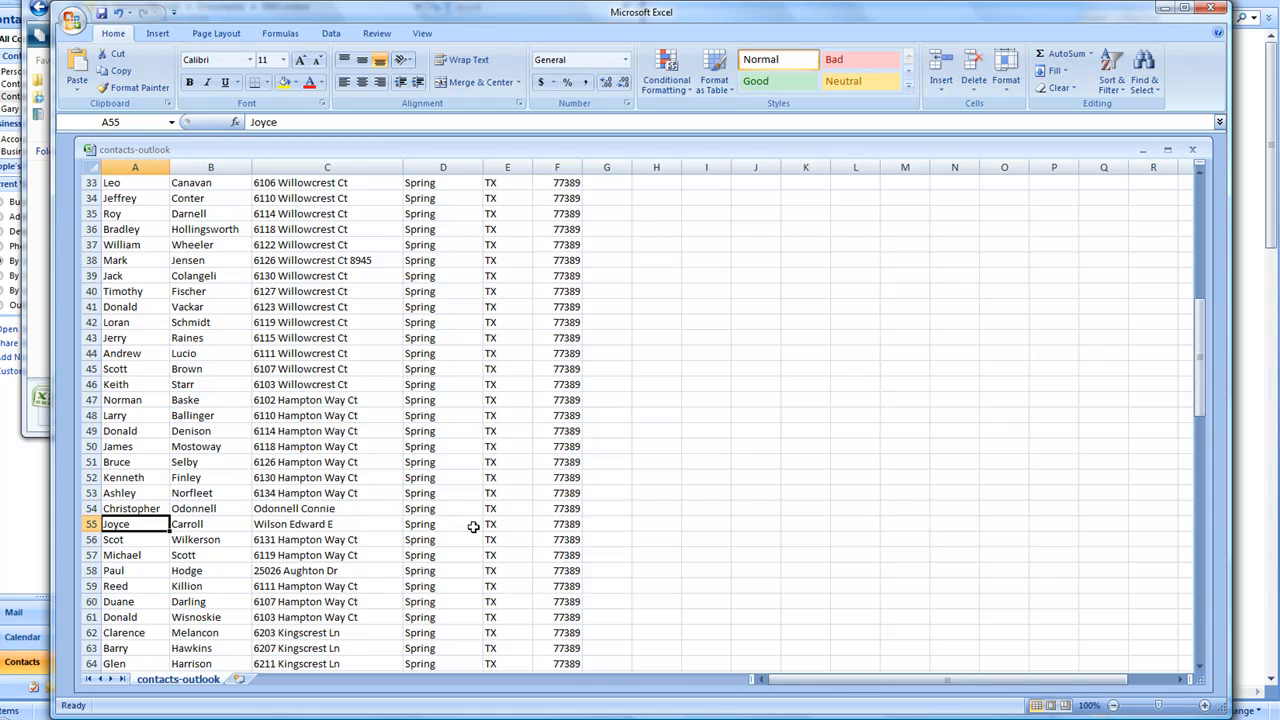
key("Page_Down")
key("Page_Down")
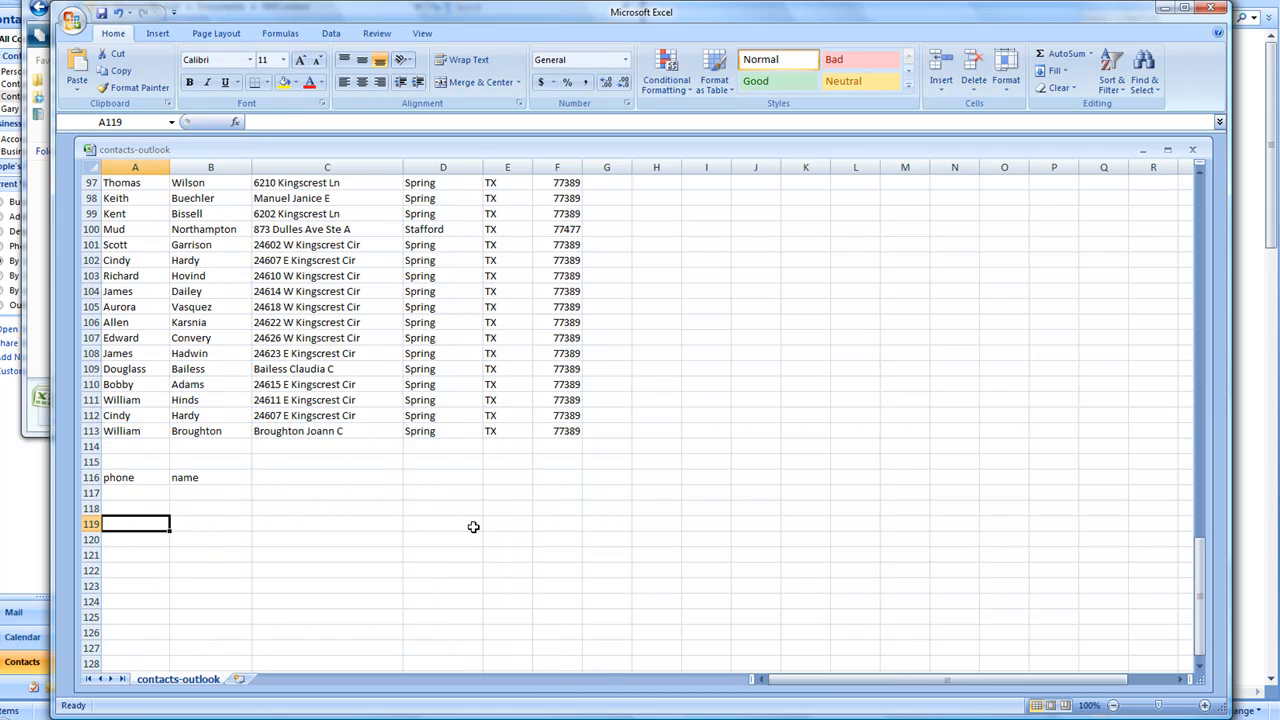
Delete rows 113–119, holding the incomplete last contact and the stray phone and name entries.
left_click(91, 431)
left_click_drag(96, 447, 95, 525)
right_click(100, 433)
left_click(163, 527)
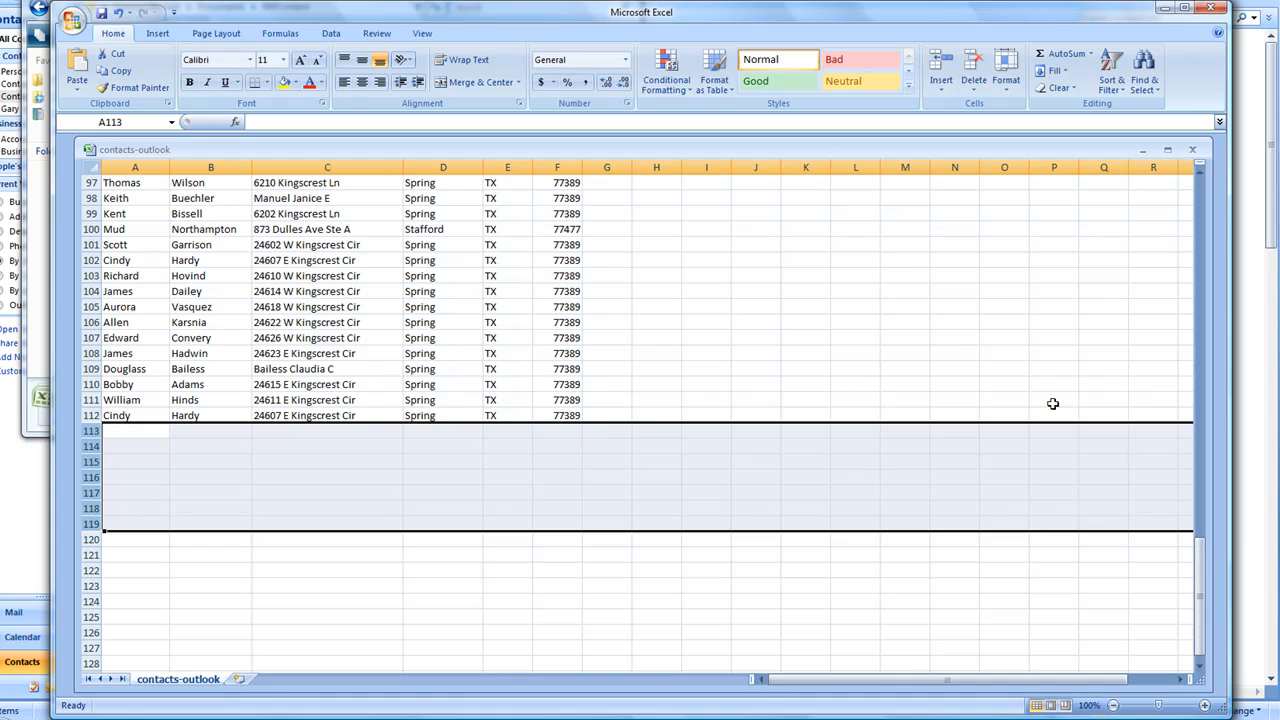
left_click_drag(1199, 600, 1195, 240)
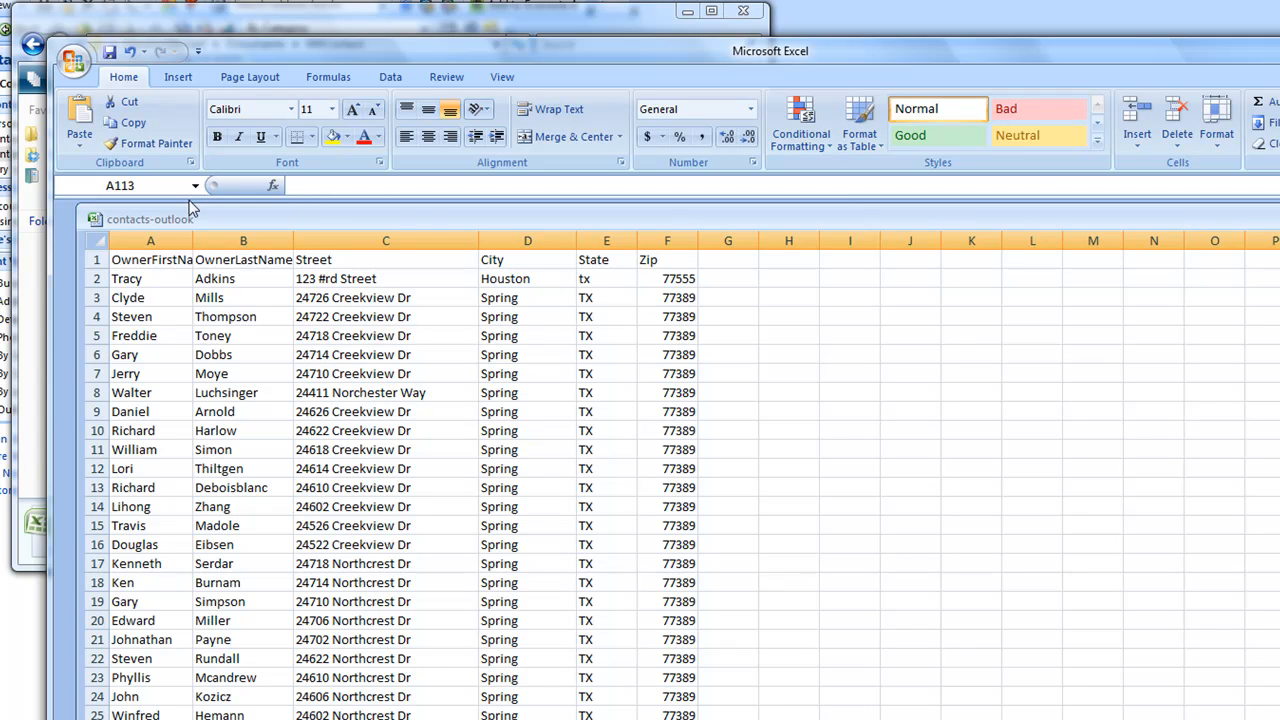
Save the cleaned contact list, keeping CSV format.
left_click(80, 66)
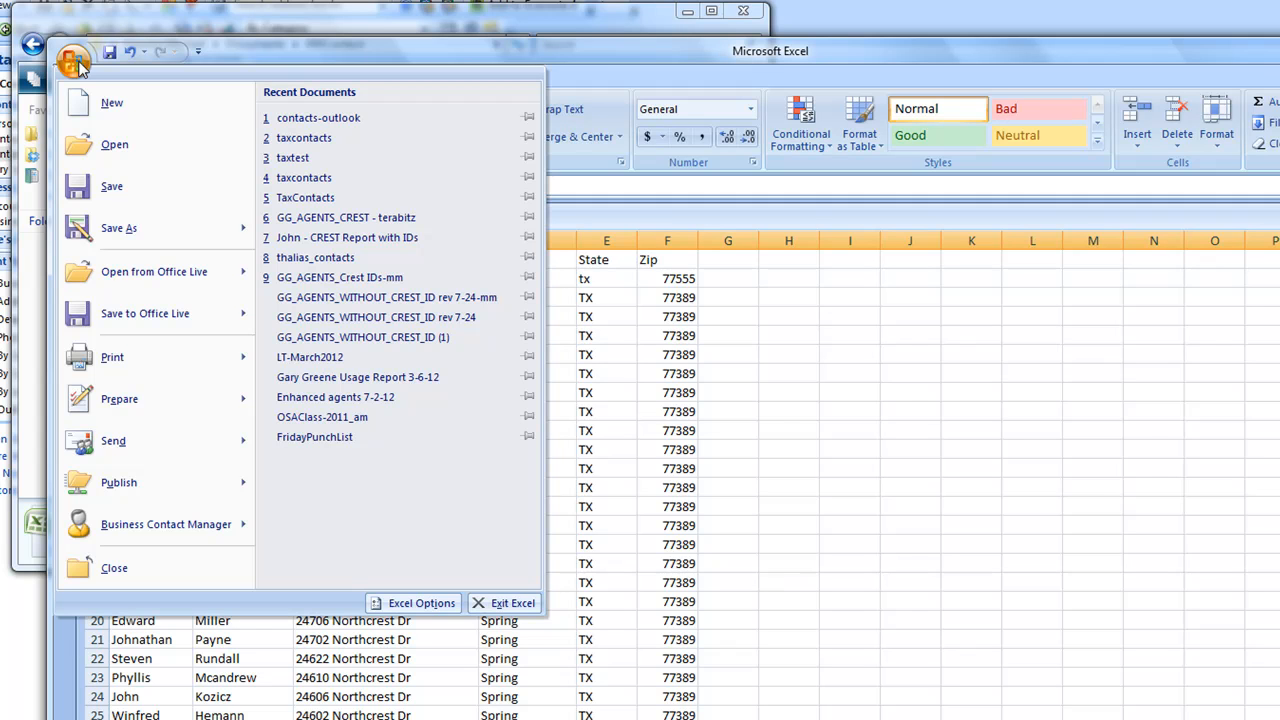
left_click(113, 190)
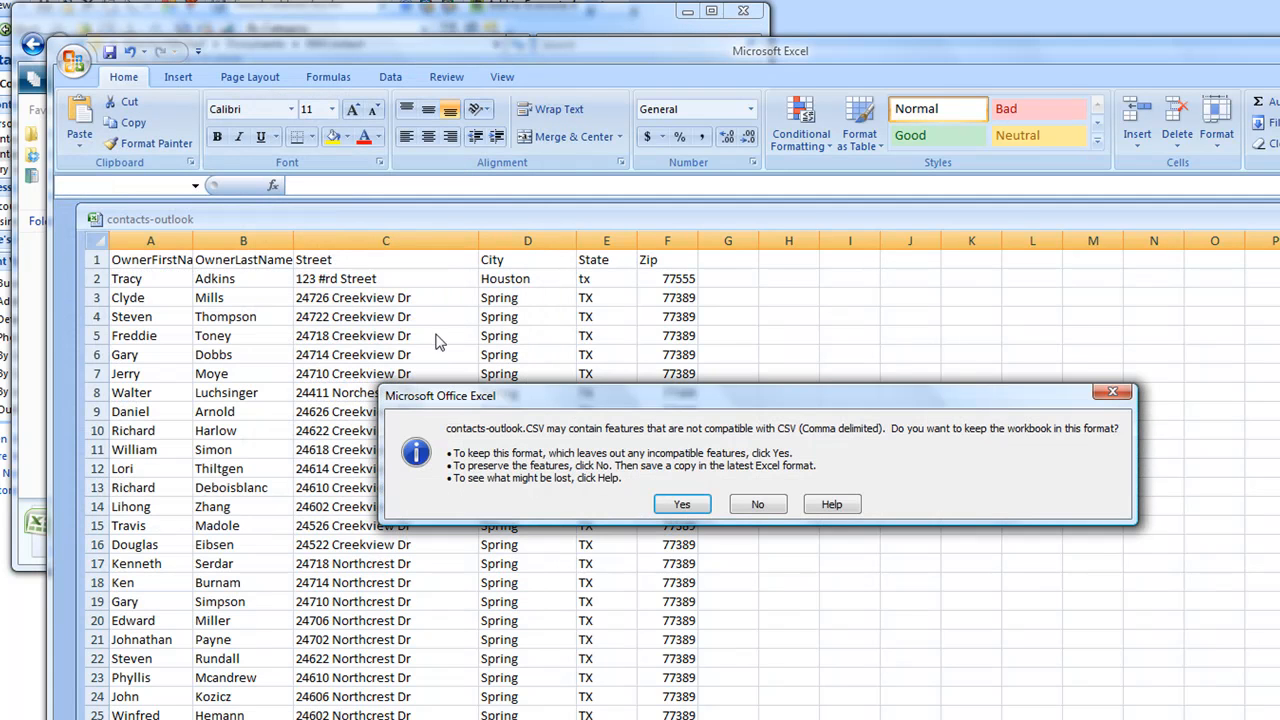
left_click(688, 506)
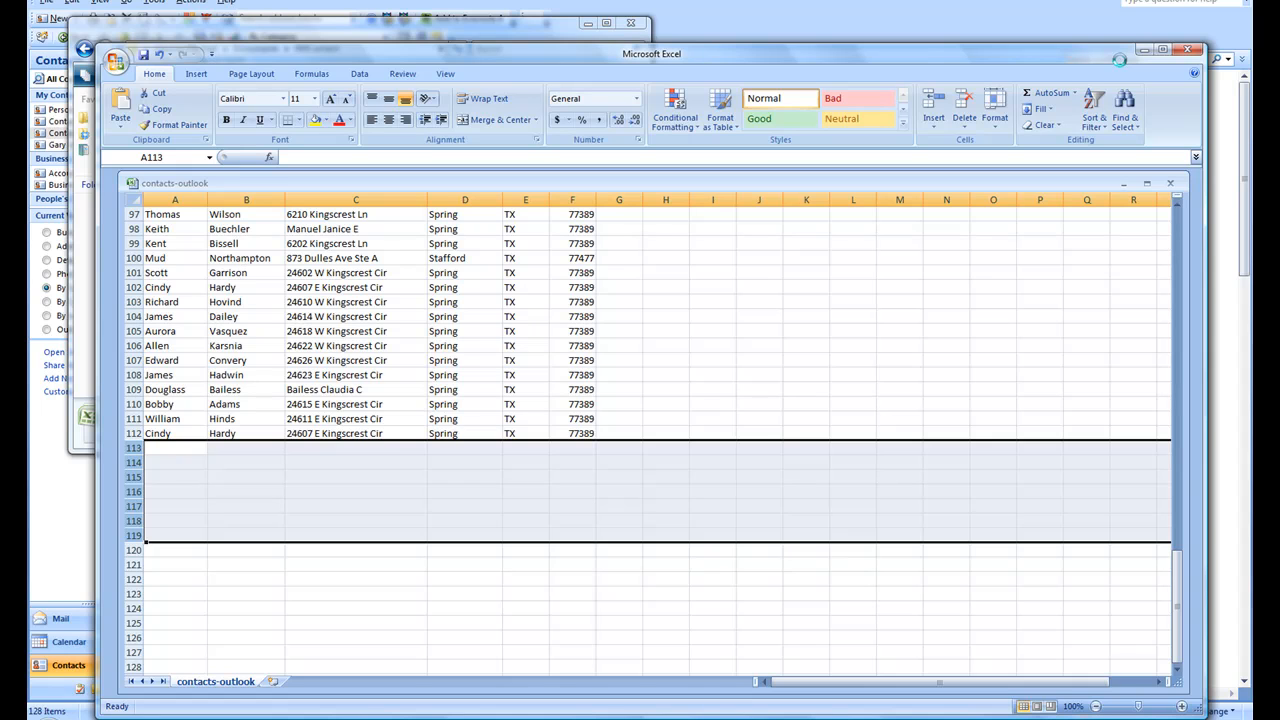
Close Excel, saving over the existing contacts-outlook.CSV in CSV format.
left_click(1188, 50)
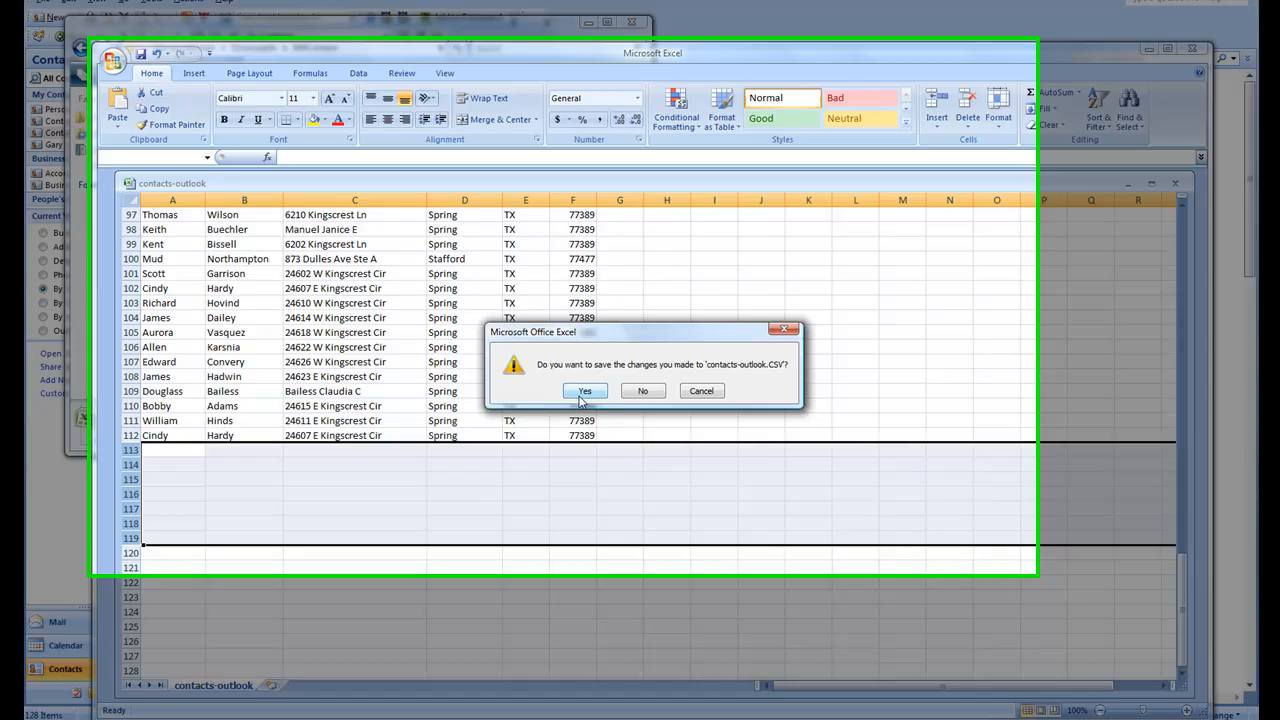
left_click(583, 395)
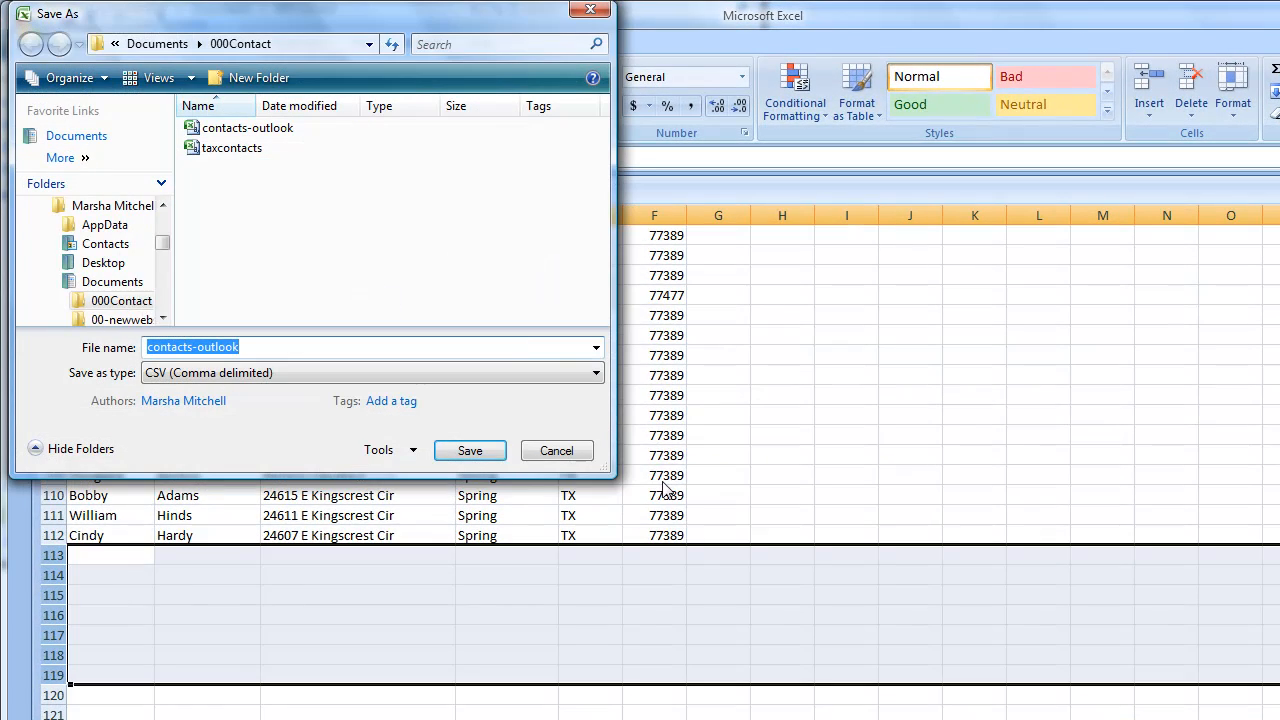
left_click(476, 460)
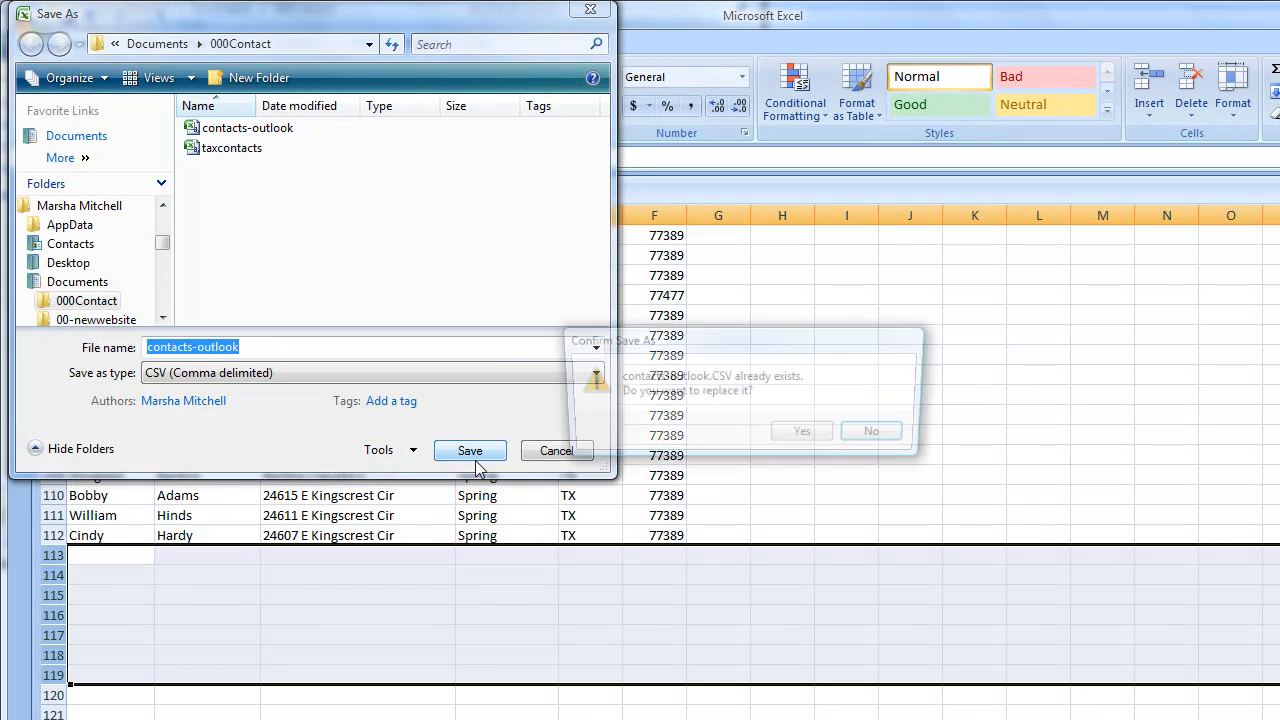
left_click(810, 434)
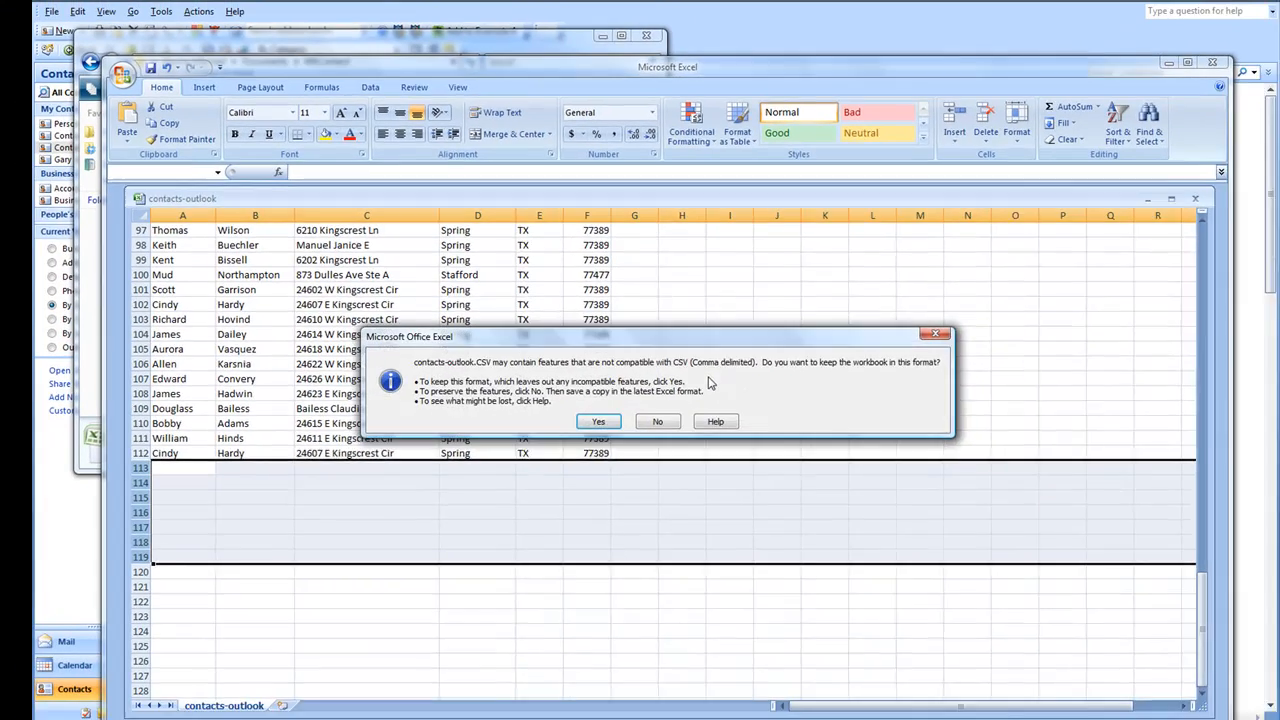
left_click(574, 413)
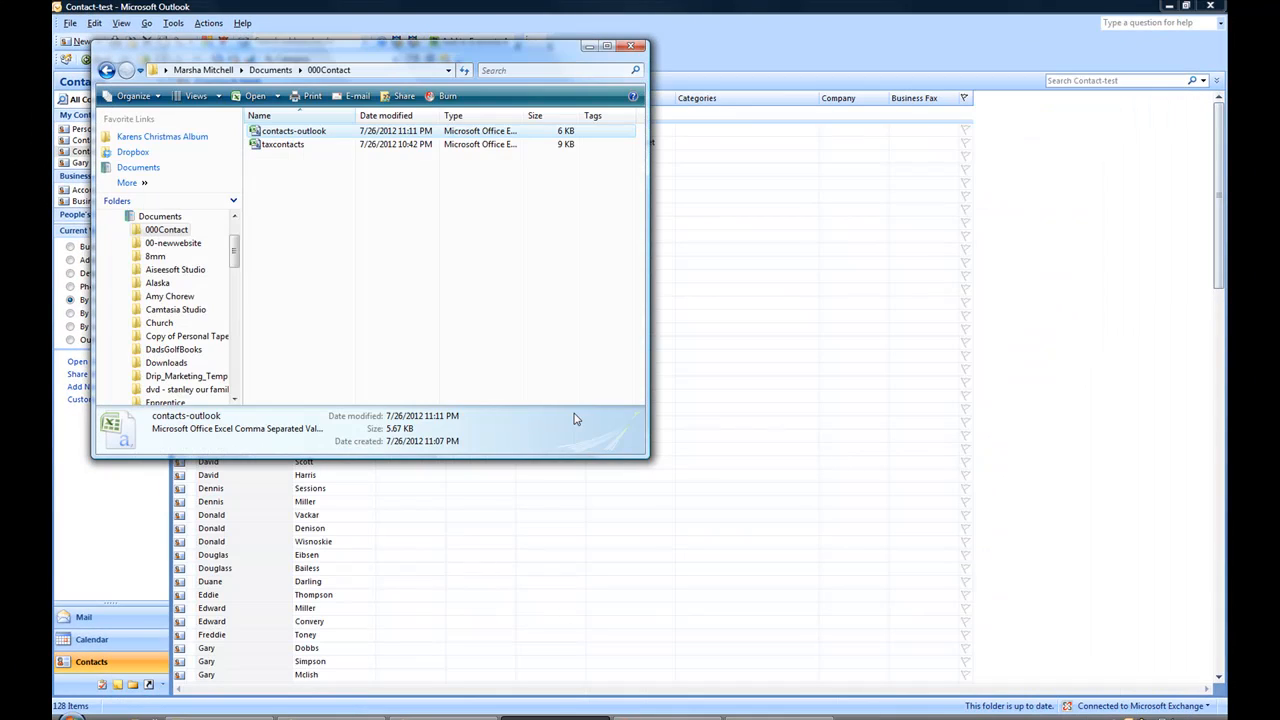
Close the 000Contact Explorer window to return to Outlook's Contact-test contact list.
left_click(631, 47)
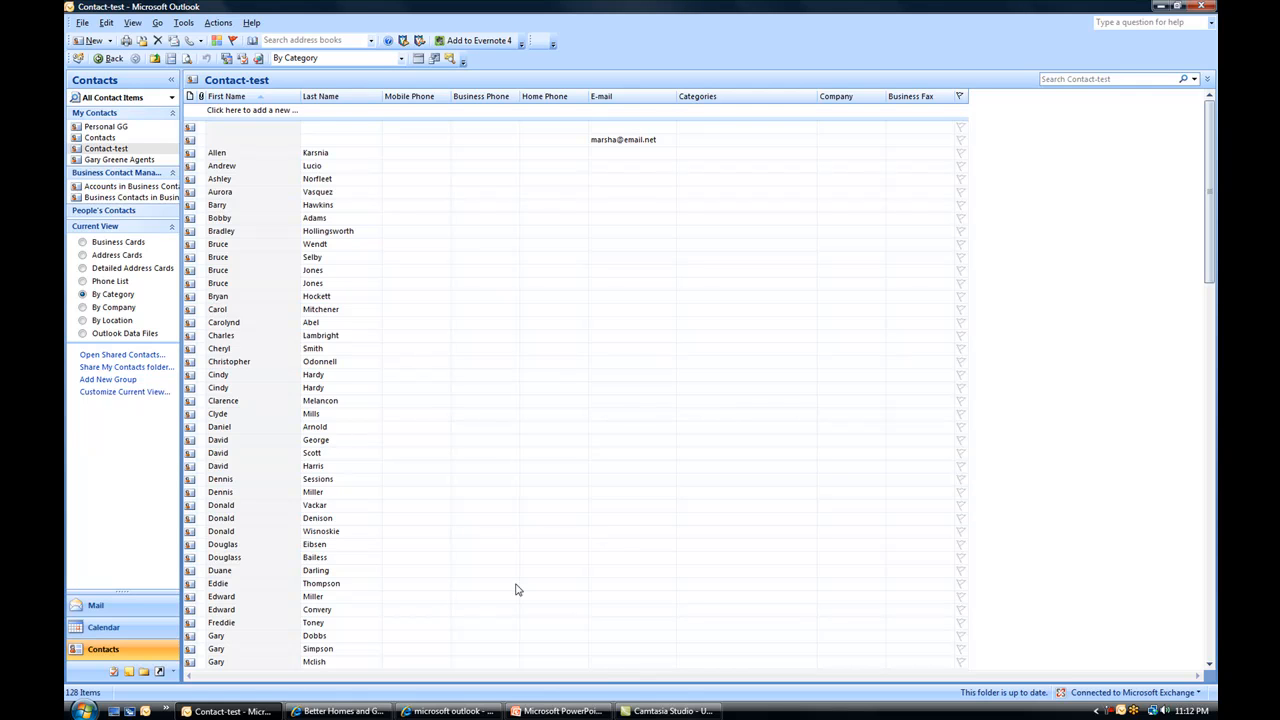
Maximize the real-estate portal browser window and scroll down to the Buyers section.
left_click(340, 711)
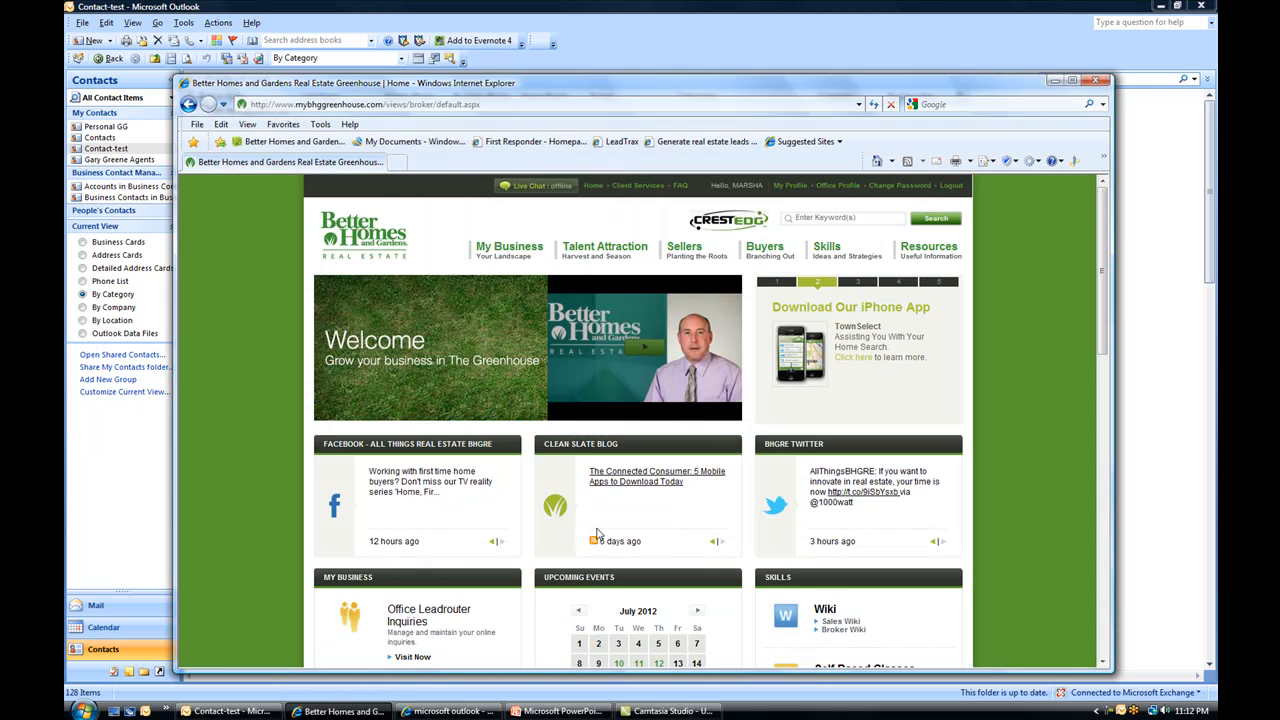
left_click(1071, 79)
left_click_drag(1213, 150, 1208, 372)
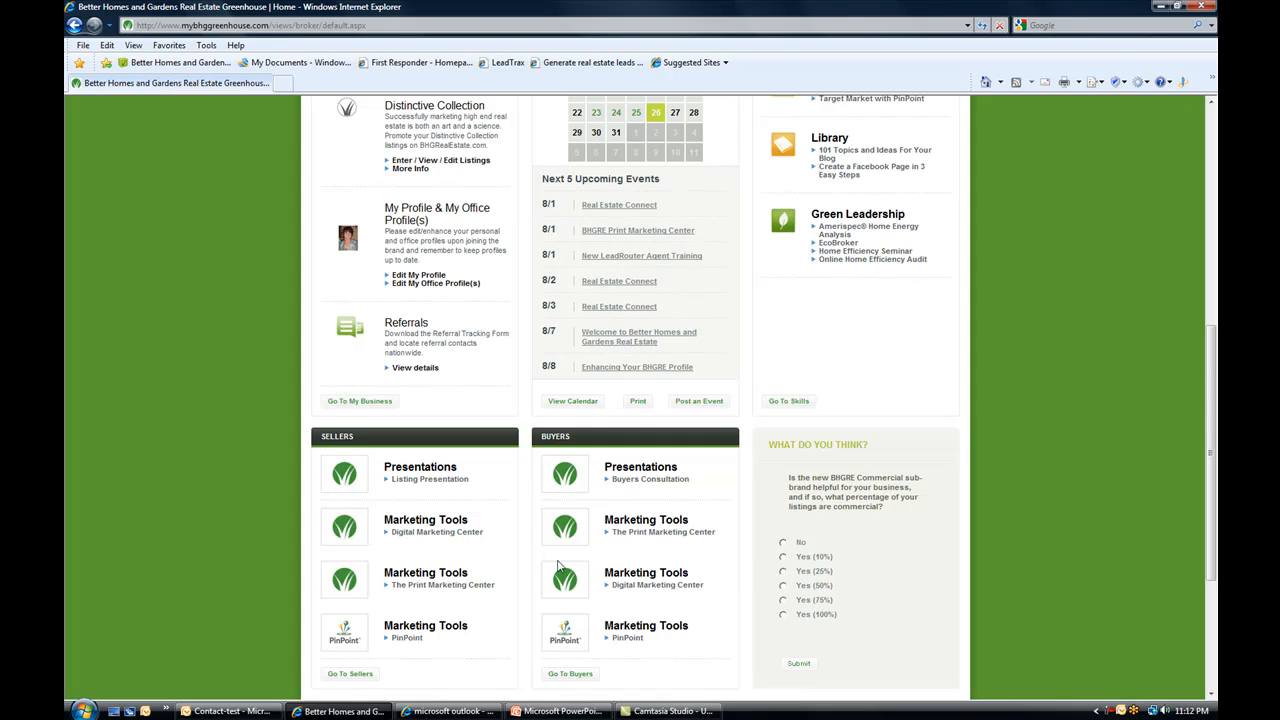
Launch the Print Marketing Center and maximize its new marketing window.
left_click(637, 535)
left_click(655, 535)
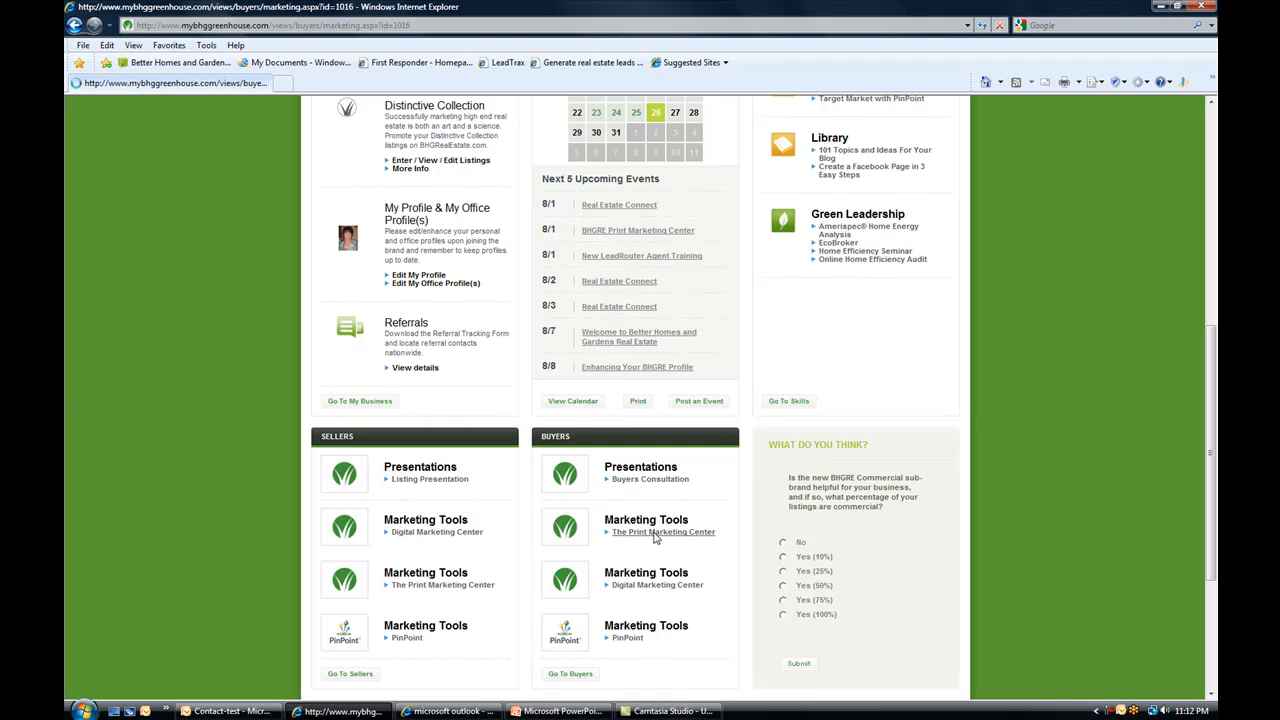
left_click_drag(1207, 224, 1155, 370)
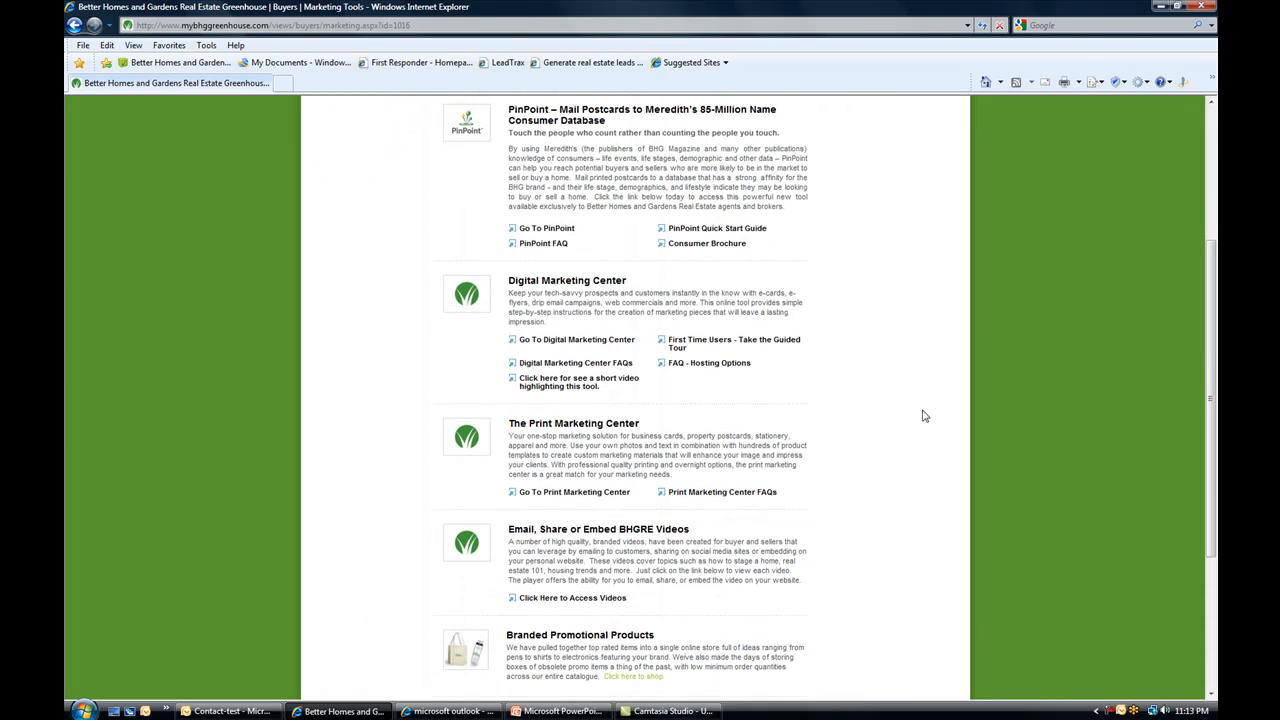
left_click(575, 493)
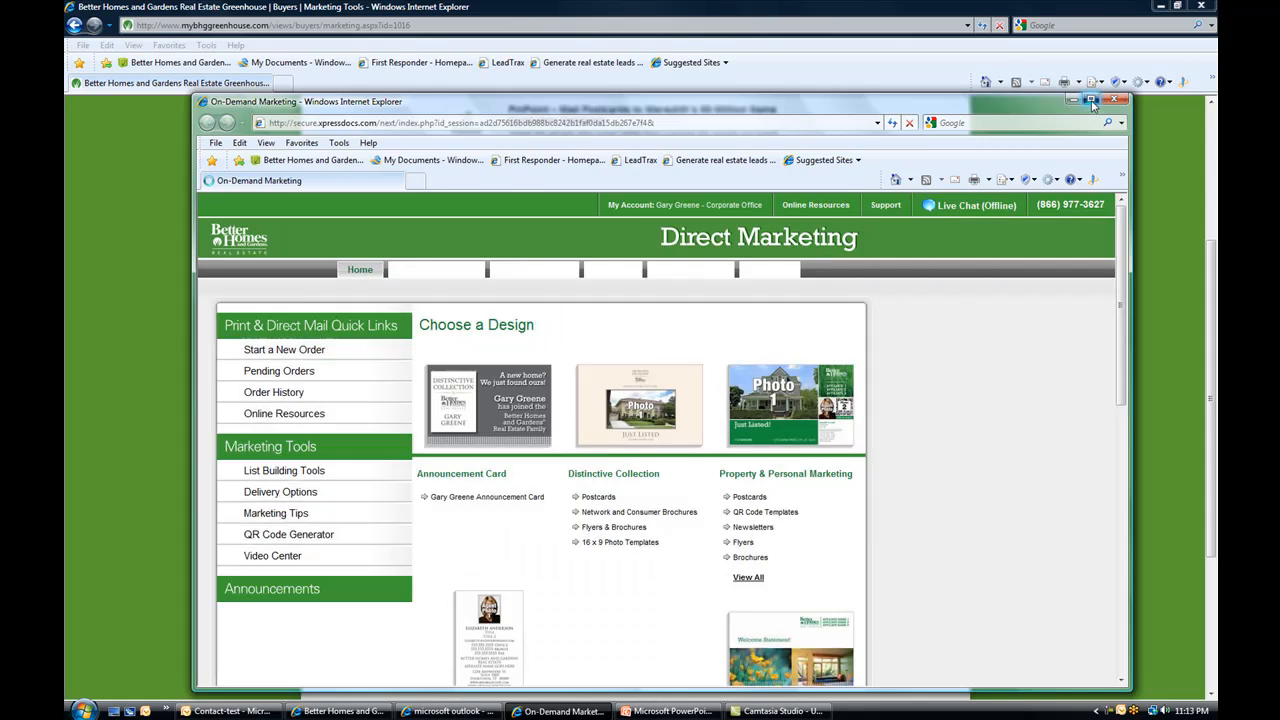
left_click(1091, 101)
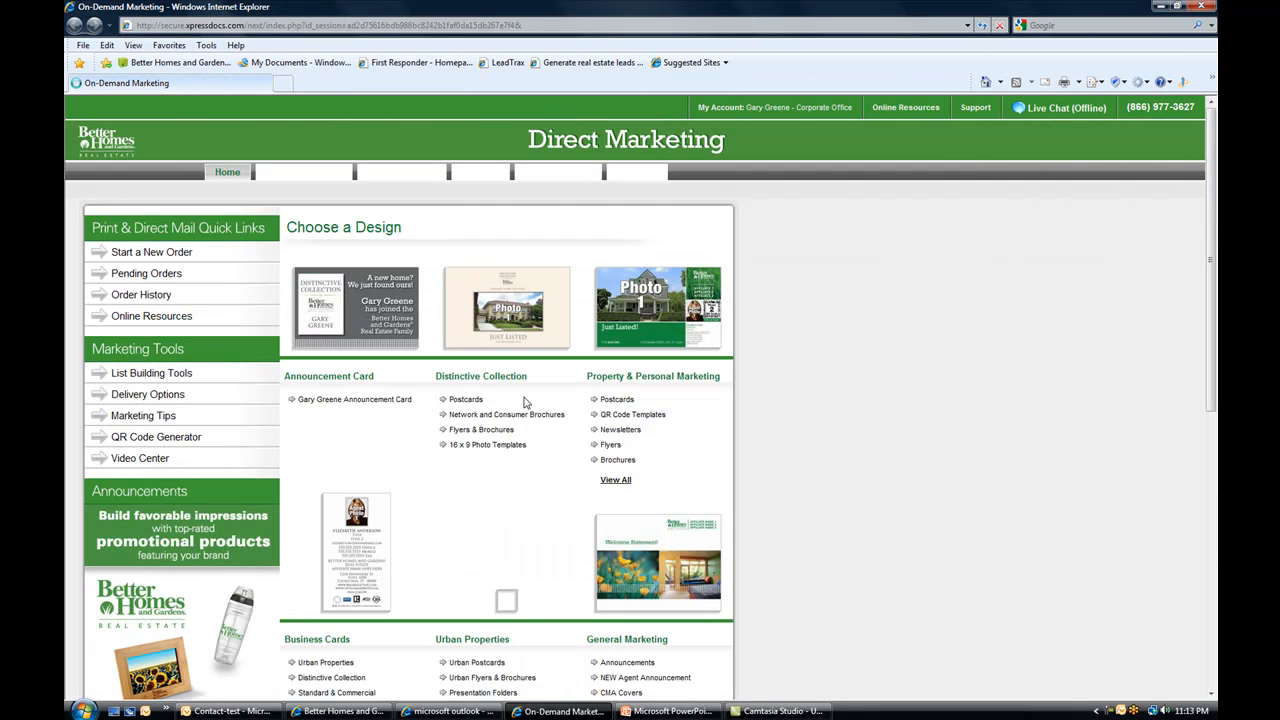
Under List Building Tools > Build Your List, select the agent as user and start a new list upload.
left_click(163, 378)
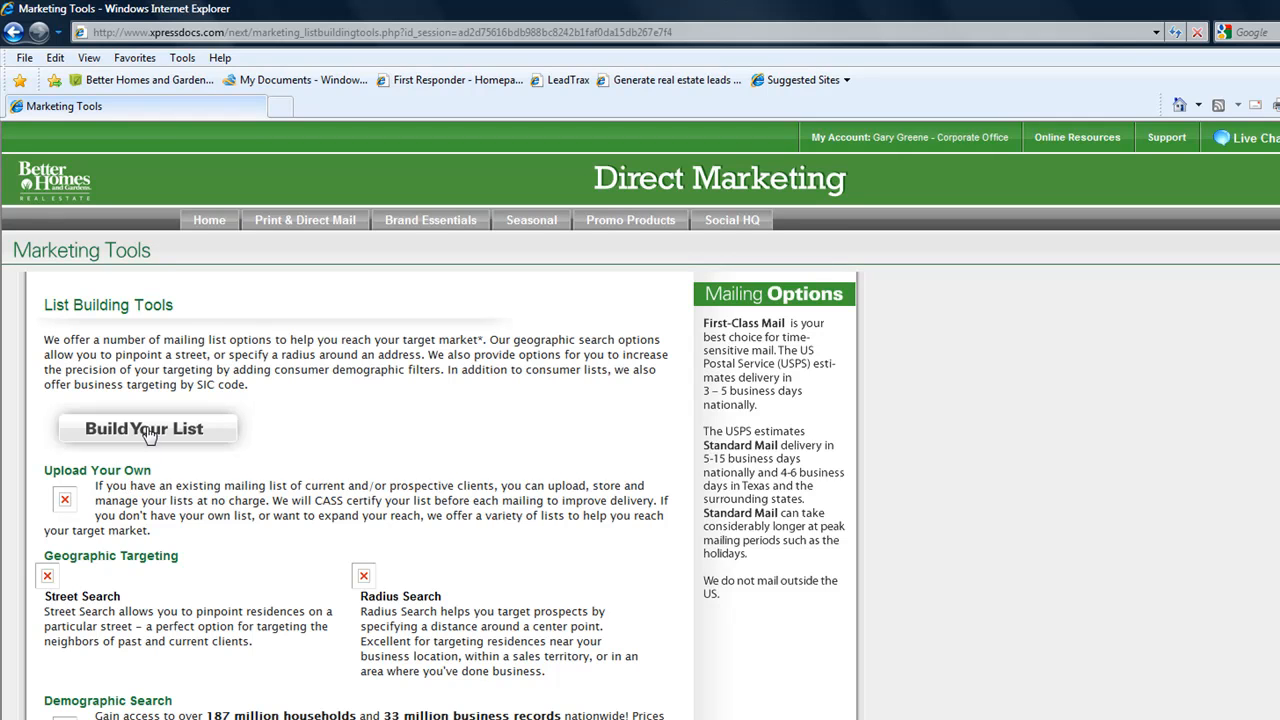
left_click(148, 430)
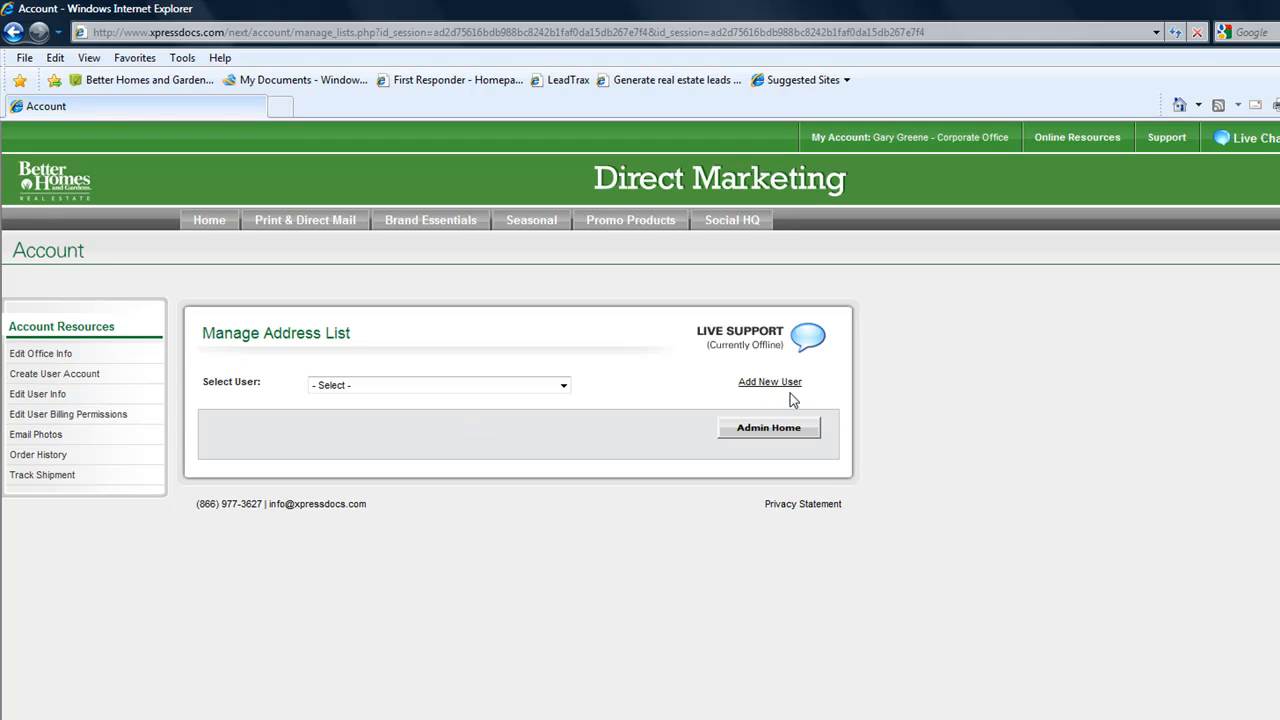
left_click(563, 386)
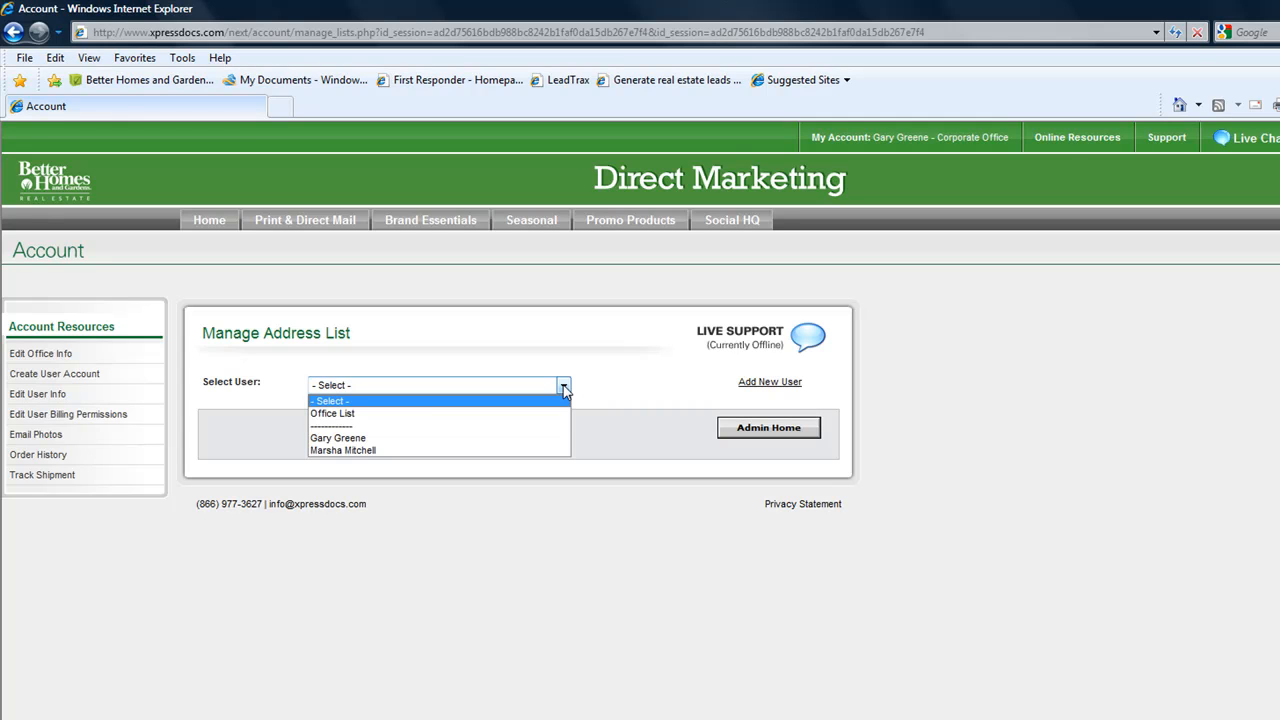
left_click(403, 448)
left_click(563, 386)
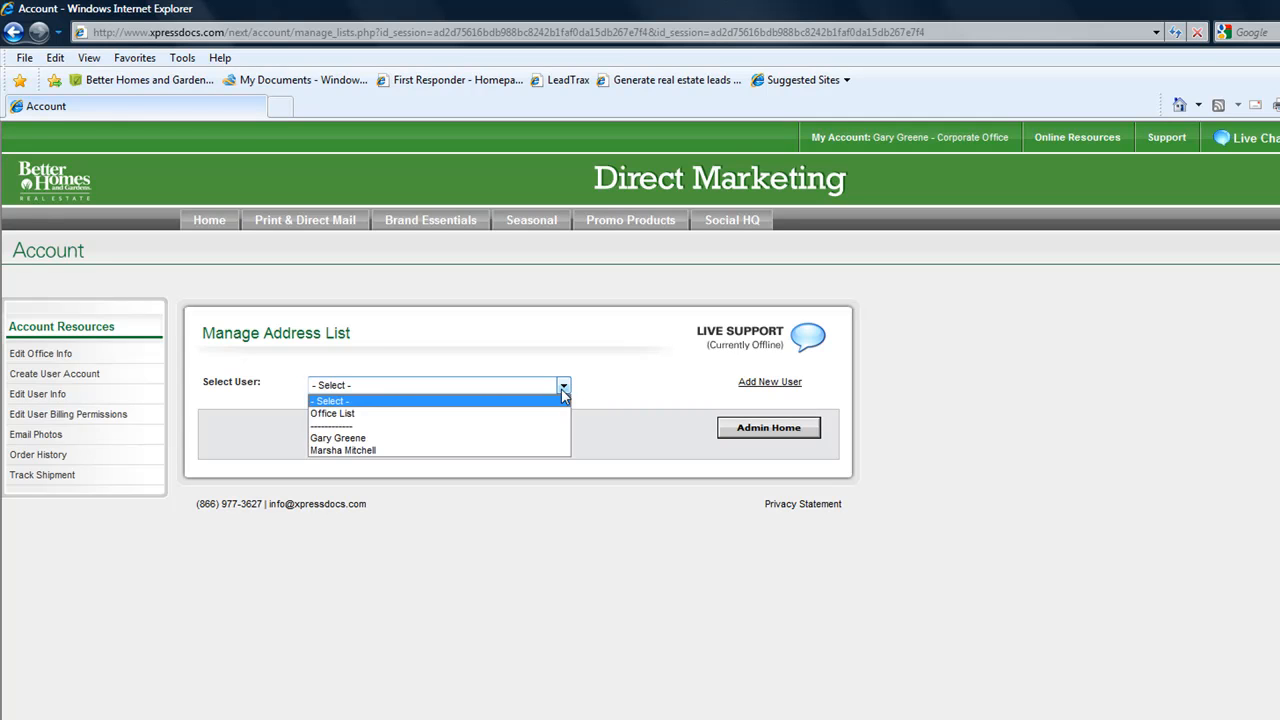
left_click(436, 451)
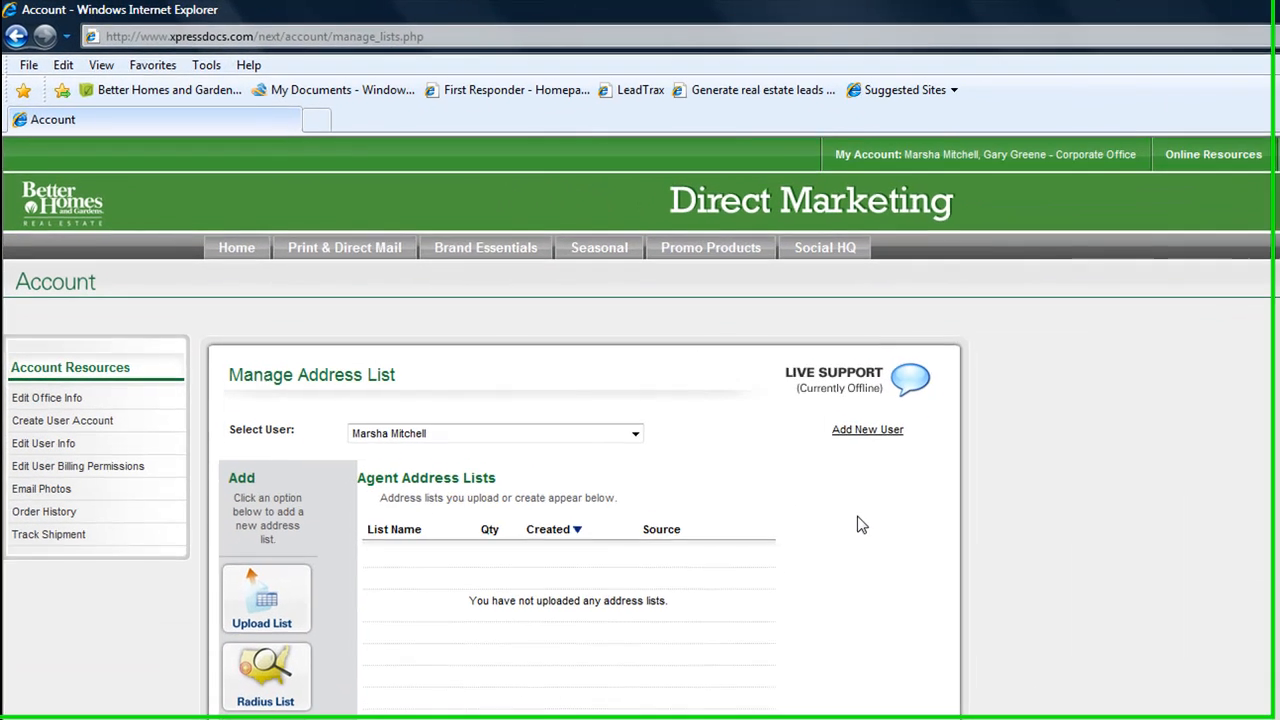
left_click(277, 606)
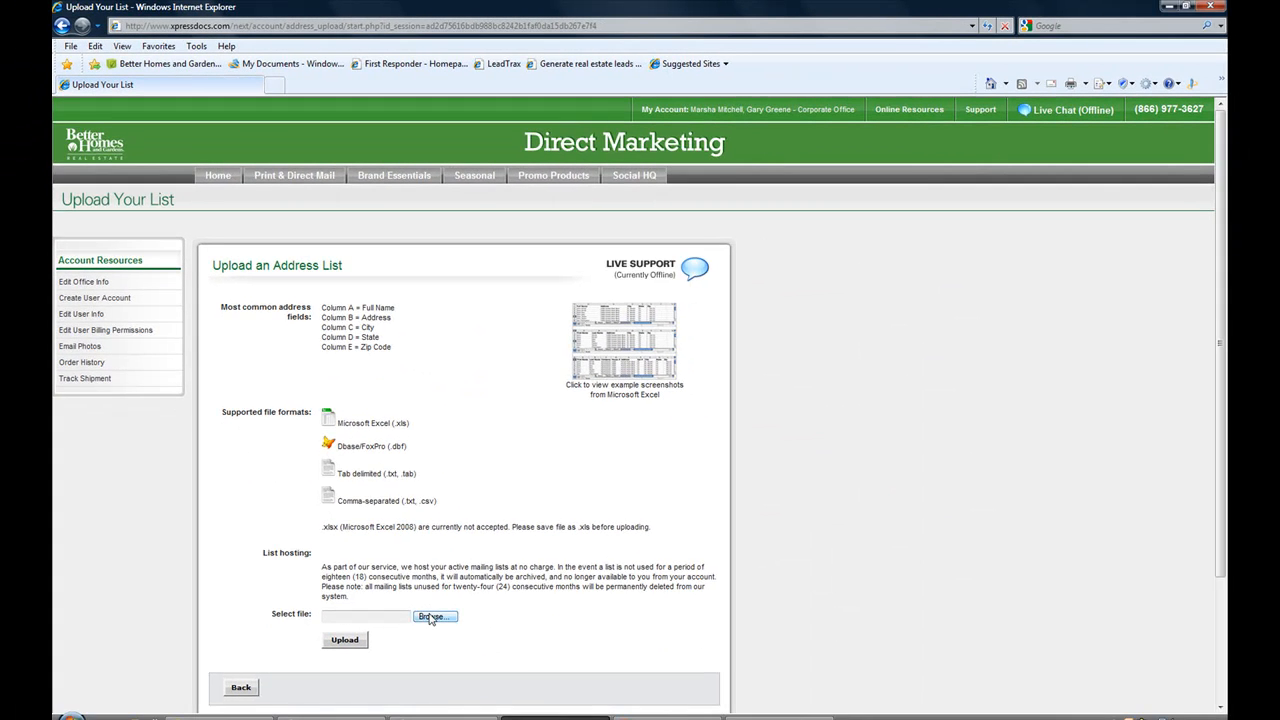
Browse to contacts-outlook in the 000Contact folder and upload it as the address list.
left_click(430, 617)
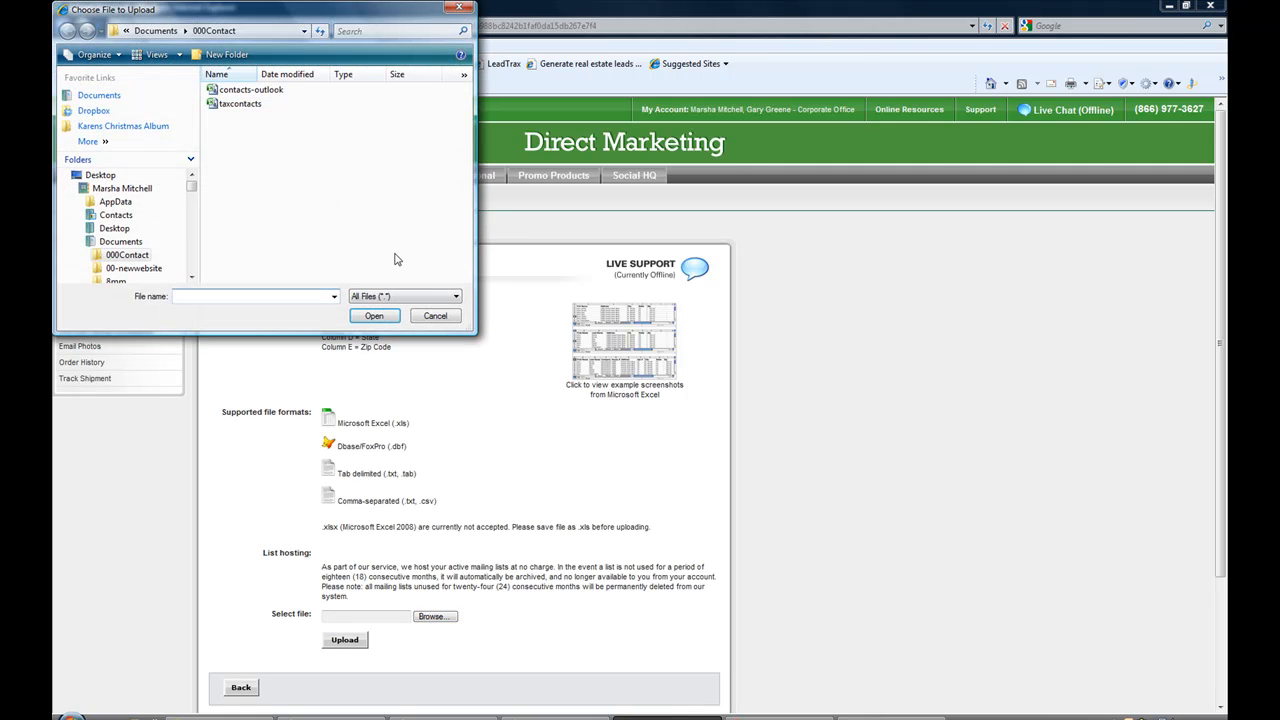
double_click(277, 91)
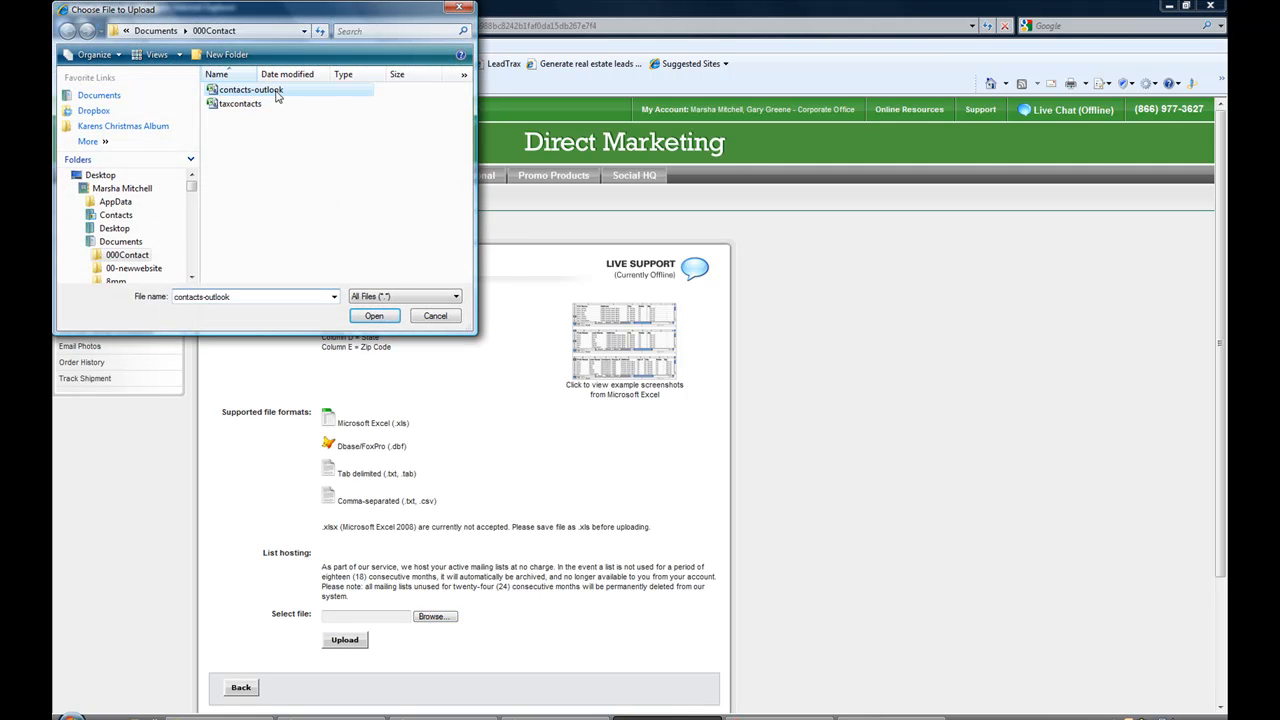
left_click(345, 640)
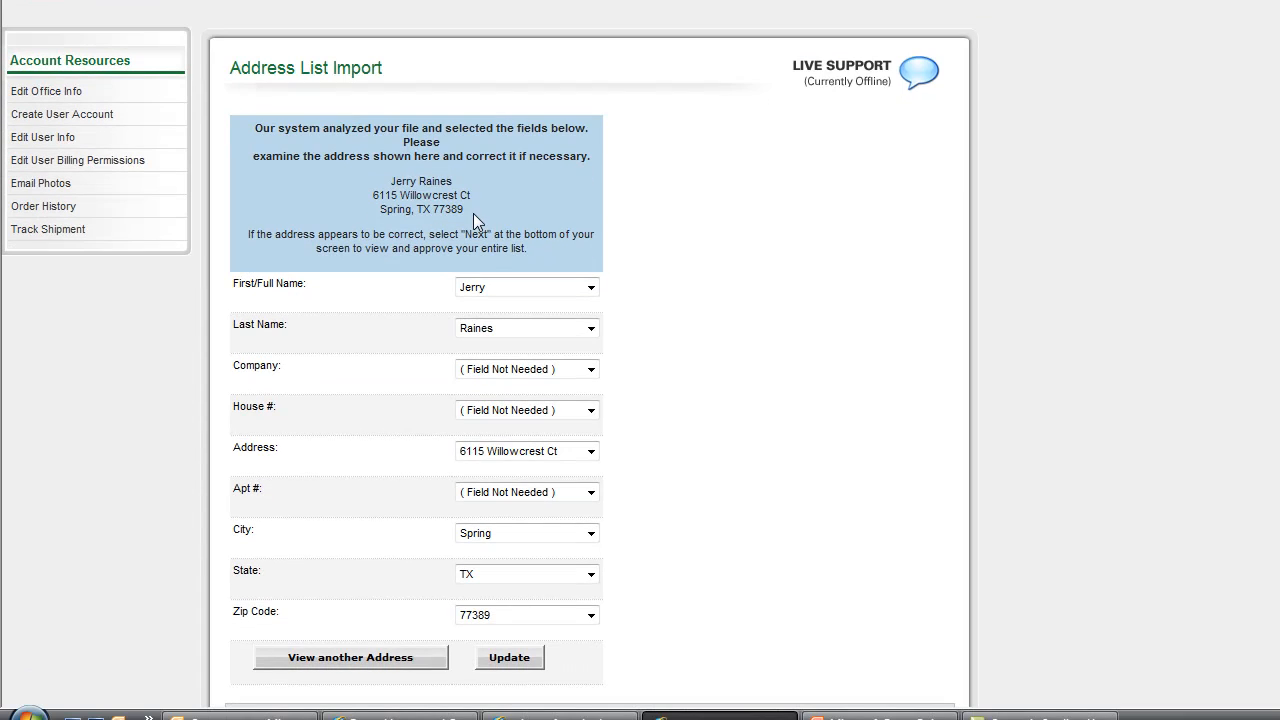
Check another sample address and the Last Name mapping, then accept the field mapping.
left_click(338, 657)
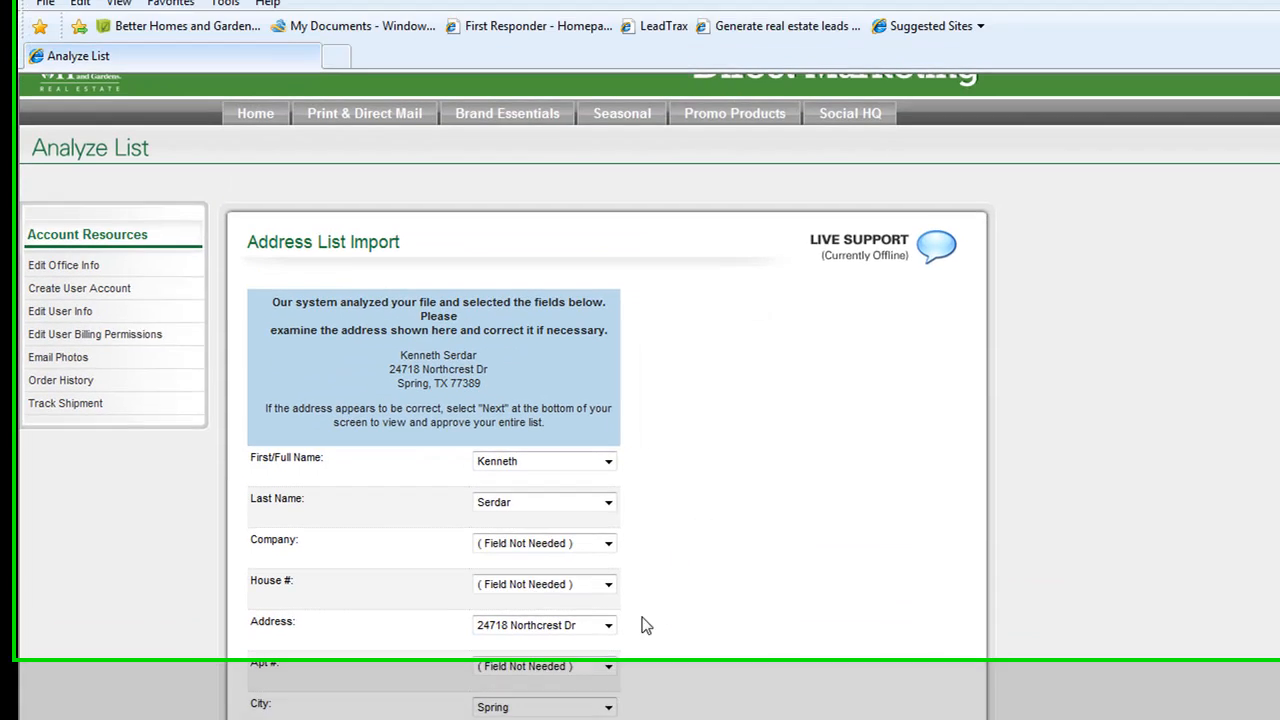
left_click(669, 275)
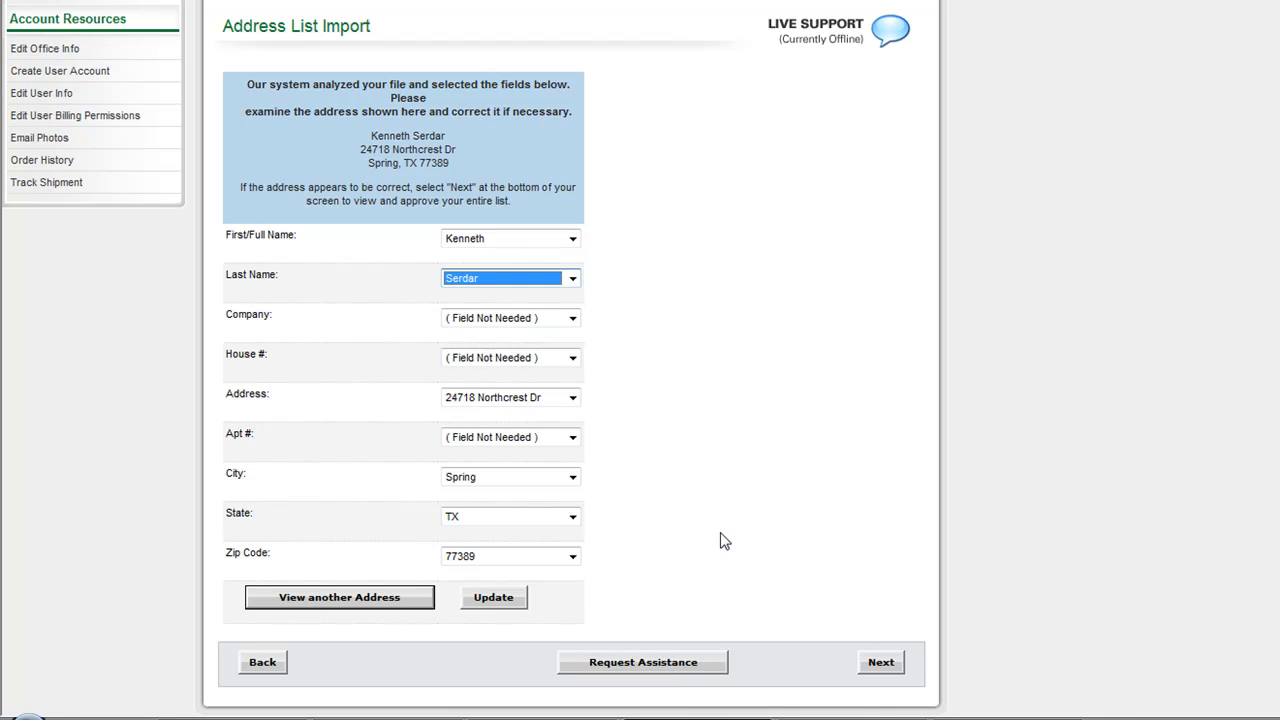
left_click(880, 667)
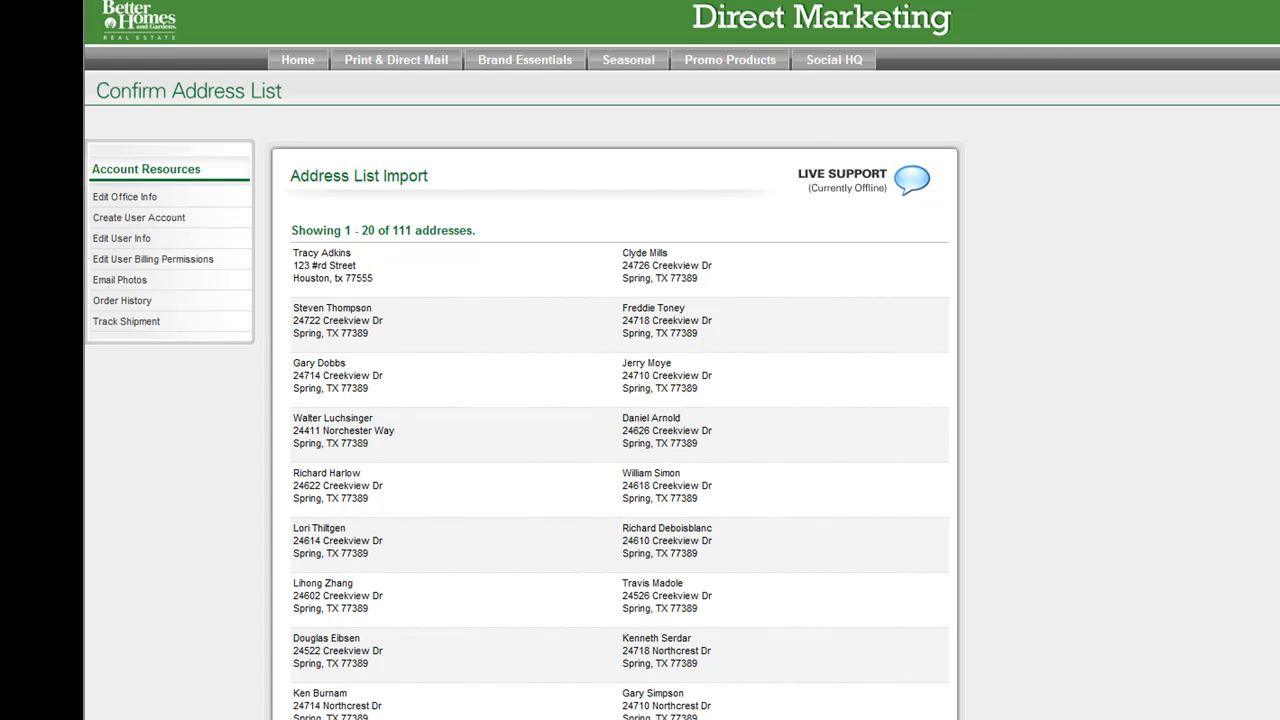
Name the address list 'Northampton' and approve it for CASS certification.
scroll(620, 400, "down", 4)
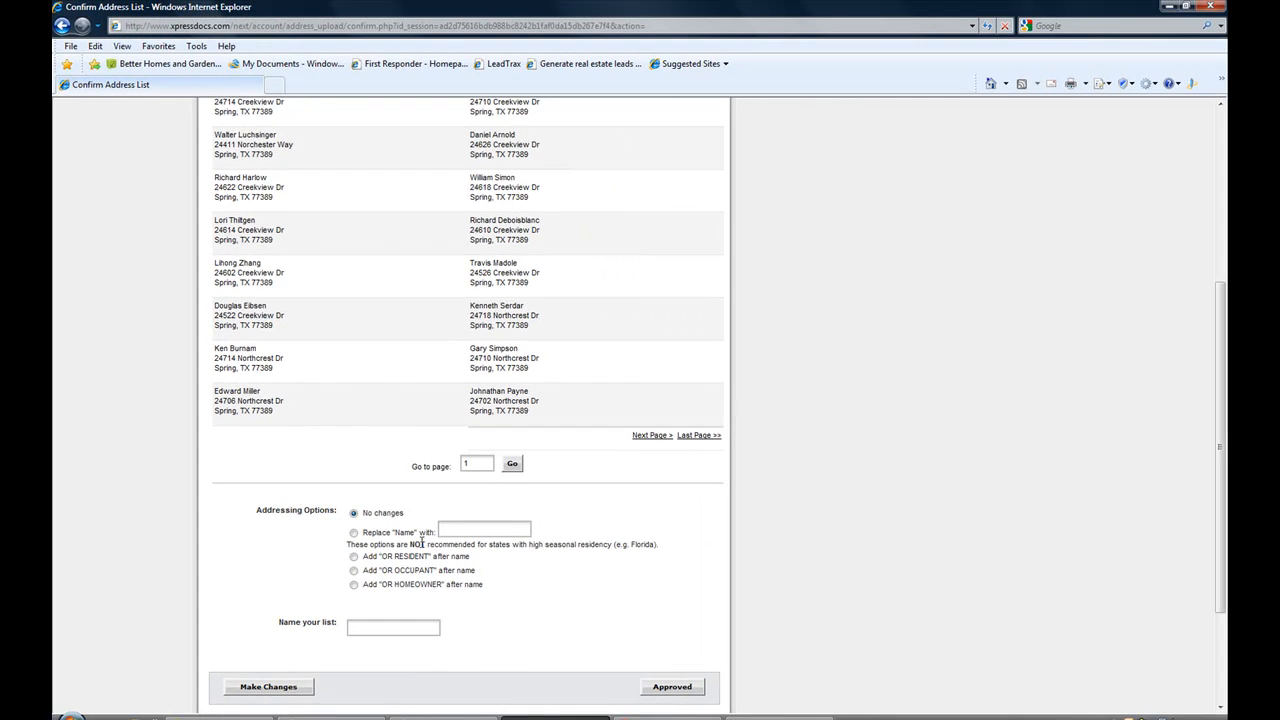
left_click(478, 527)
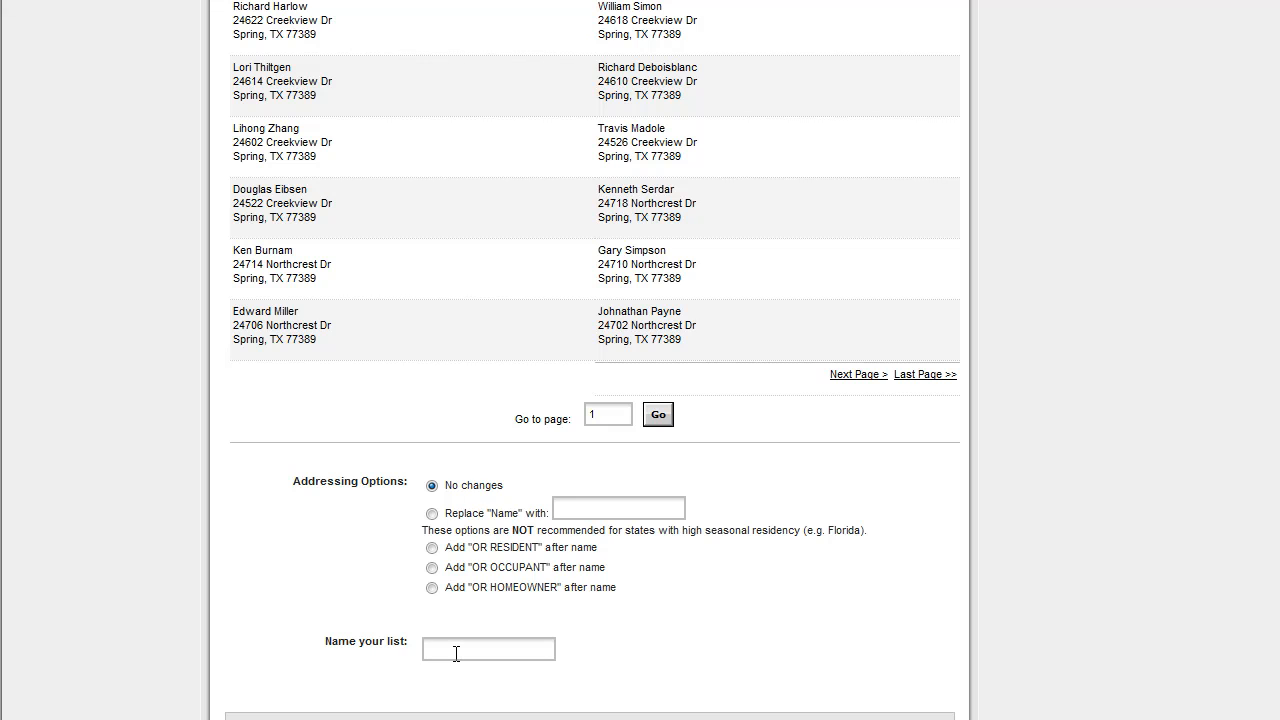
left_click(456, 650)
type("Northampton")
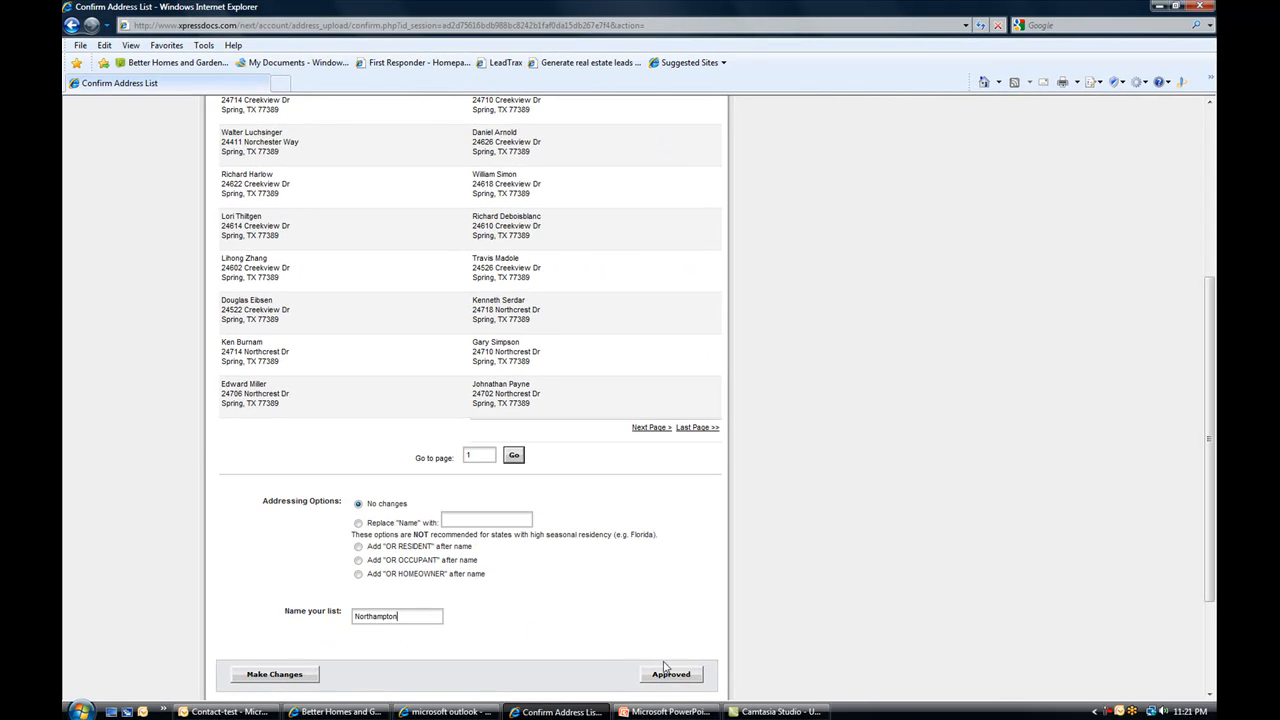
left_click(667, 675)
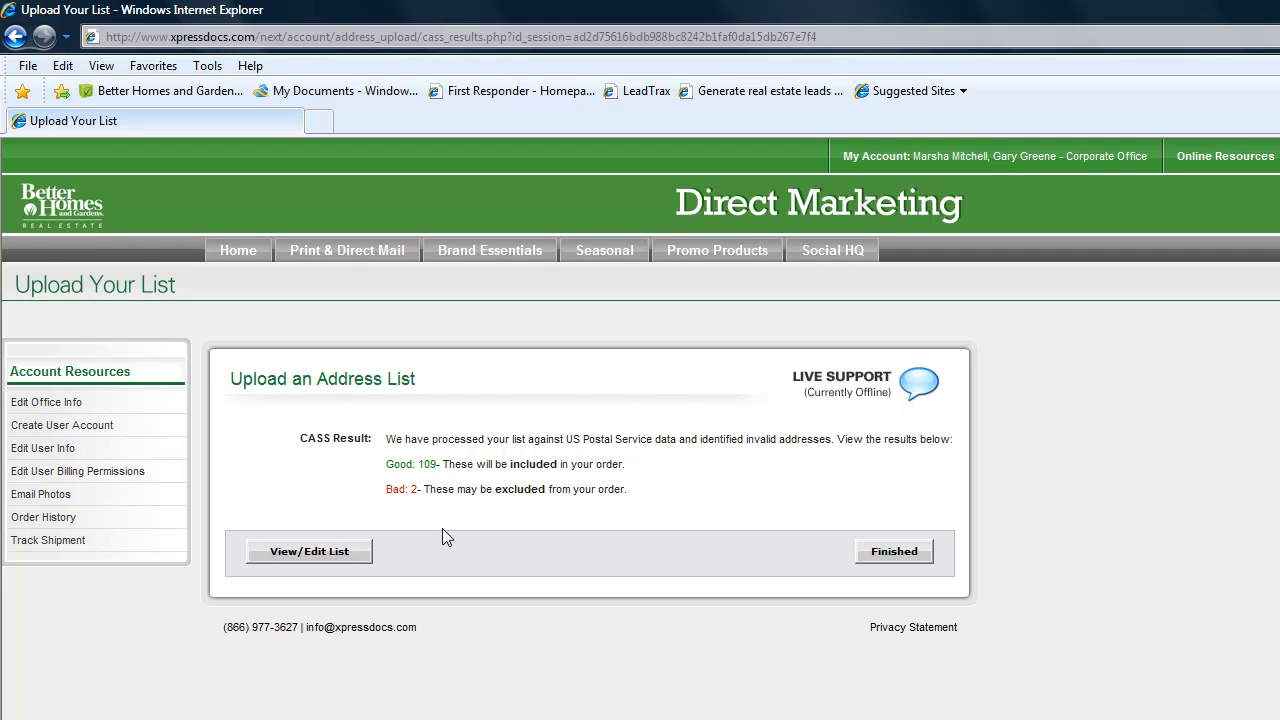
left_click(297, 553)
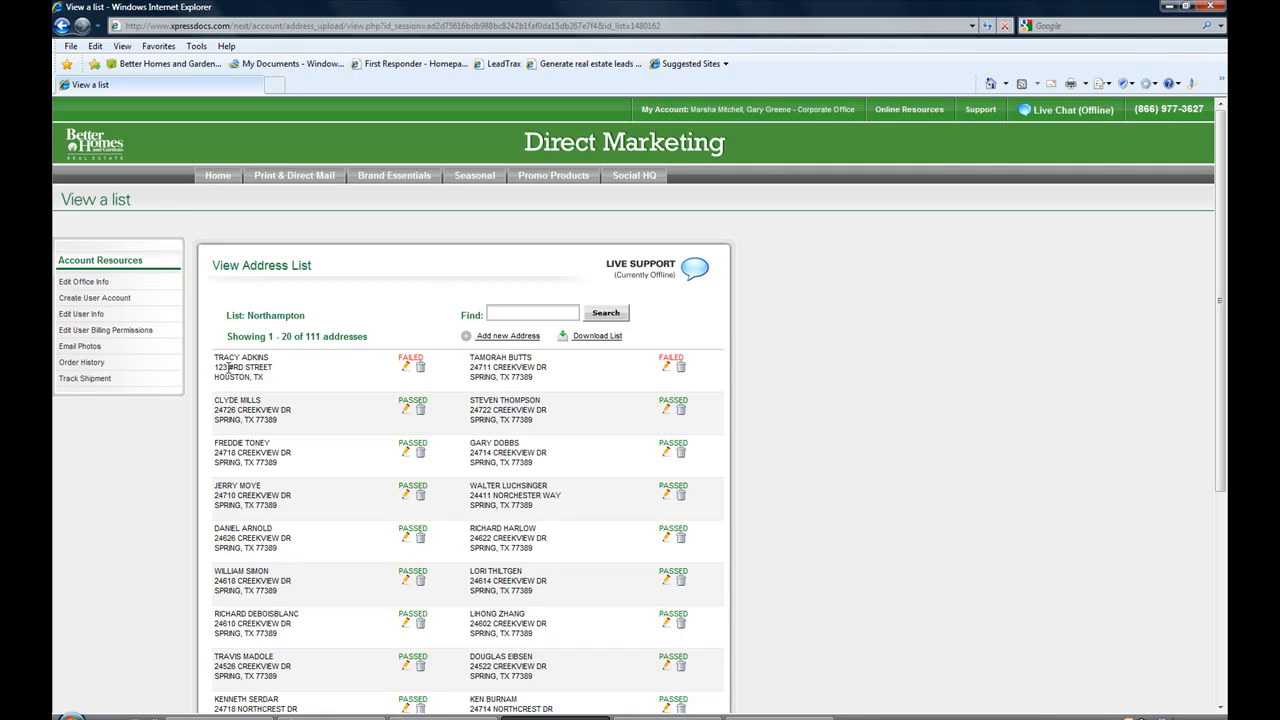
left_click(405, 369)
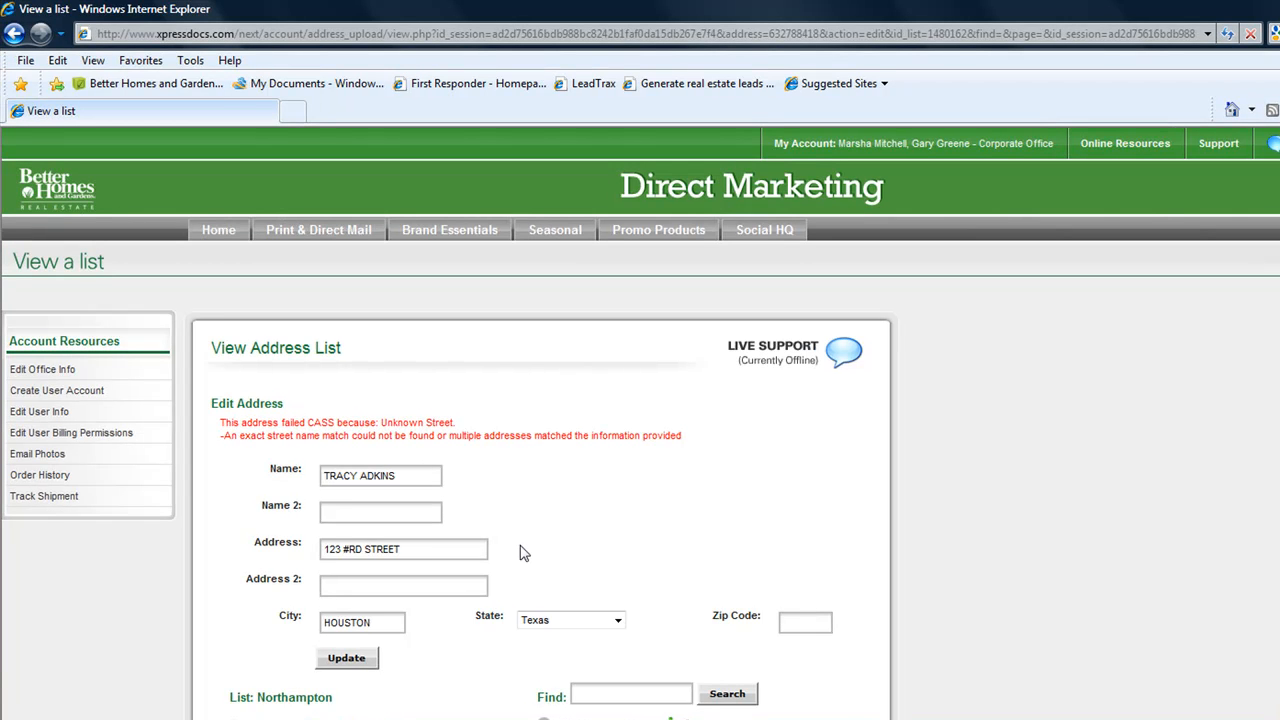
left_click_drag(420, 546, 219, 543)
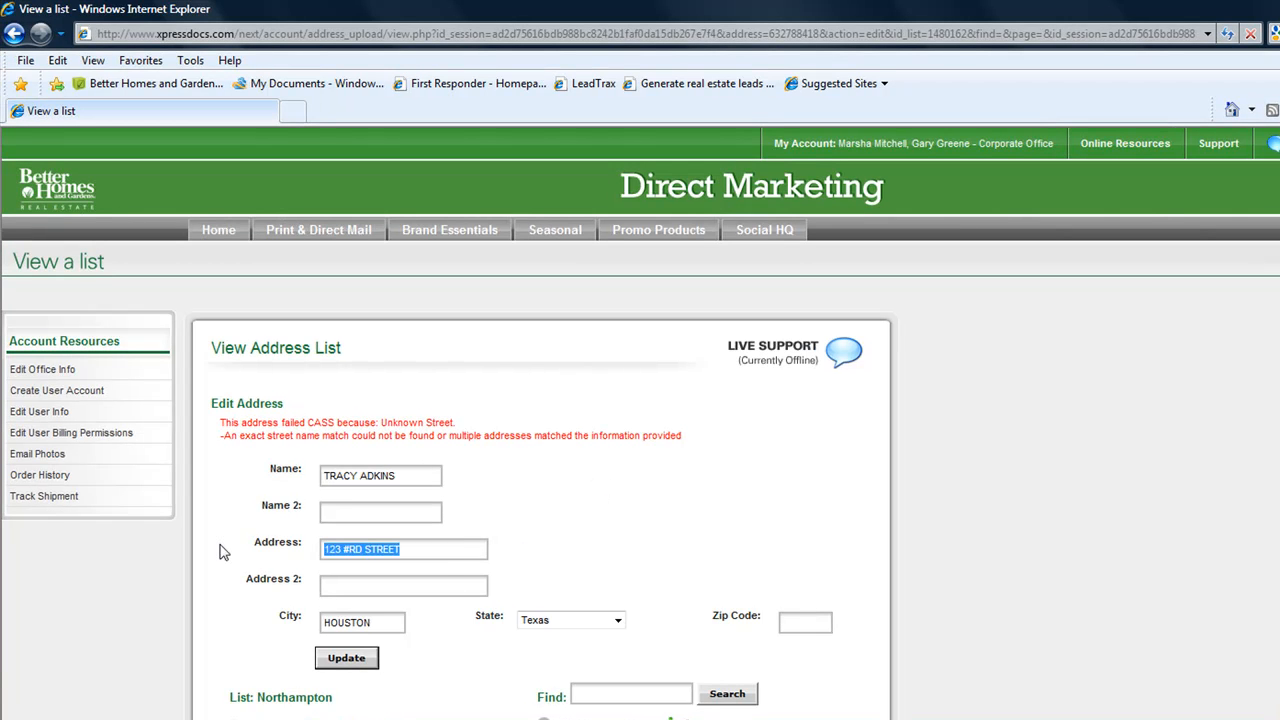
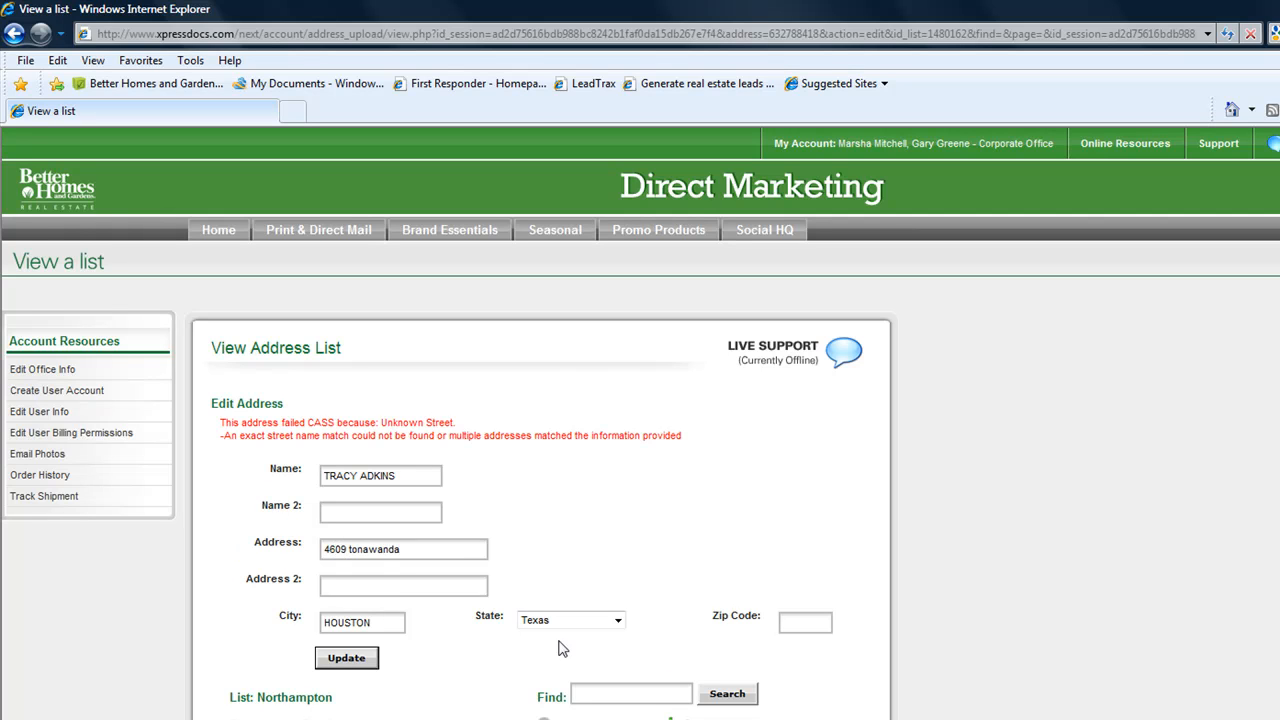
type("7703")
key("BackSpace")
key("BackSpace")
key("BackSpace")
key("BackSpace")
type("77035")
left_click(346, 660)
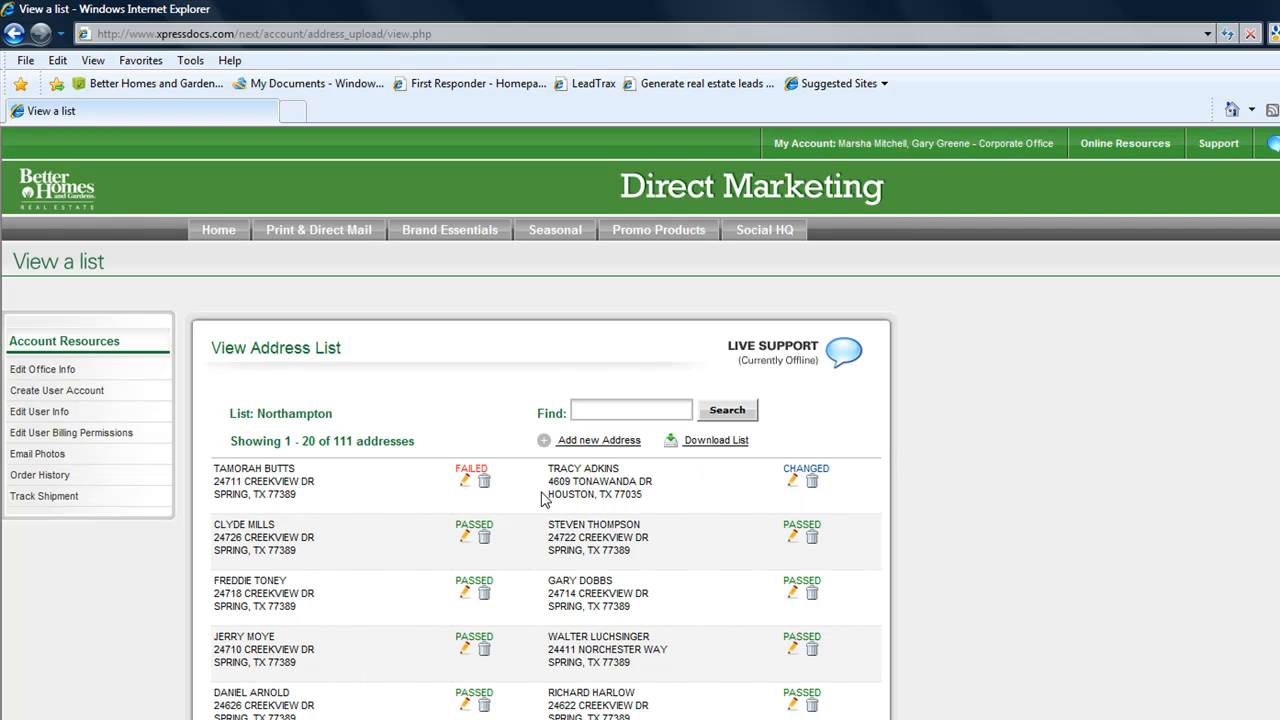
left_click(465, 482)
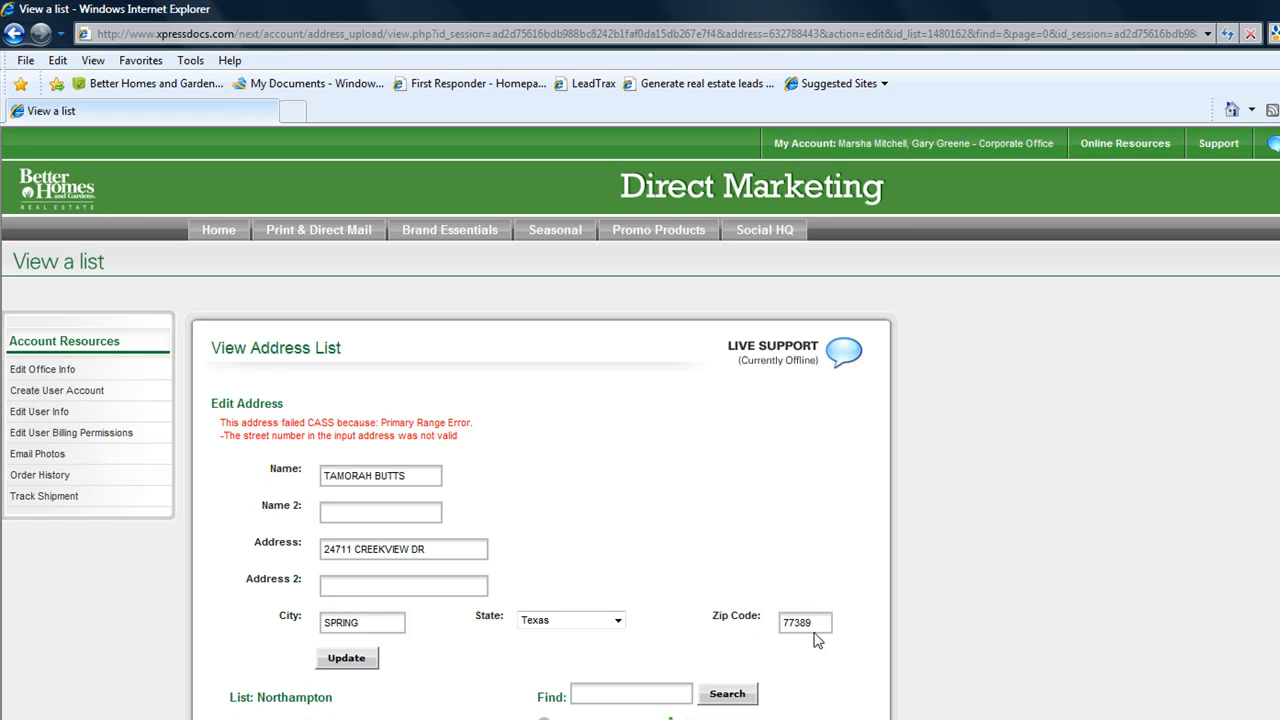
left_click(345, 550)
type("0")
key("Delete")
left_click(348, 662)
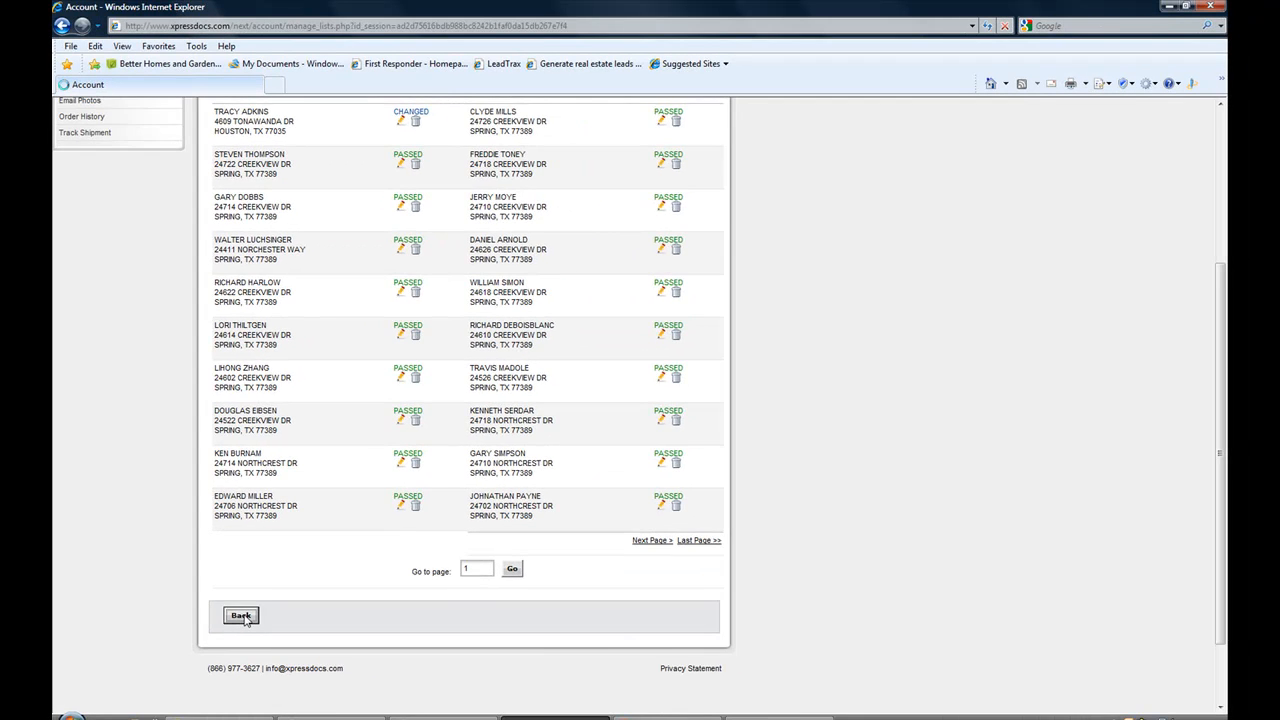
Go back through Manage Address List to the Direct Marketing home page.
left_click(241, 616)
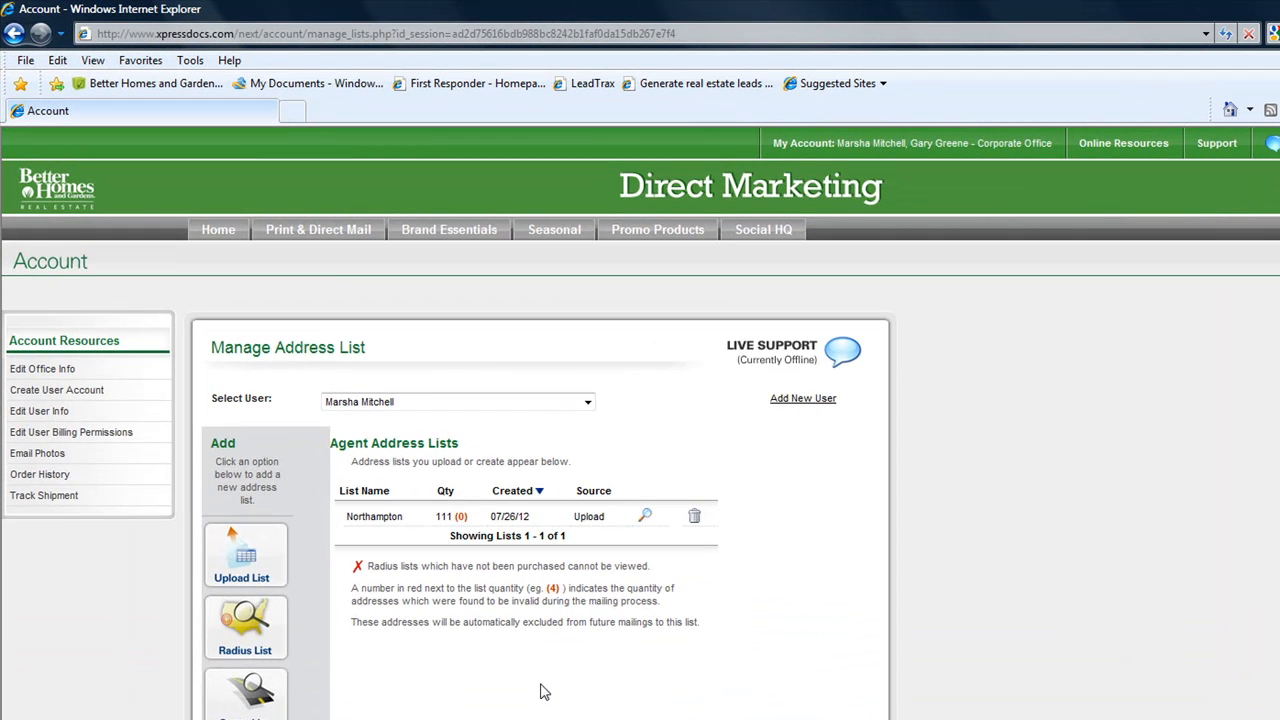
left_click(213, 233)
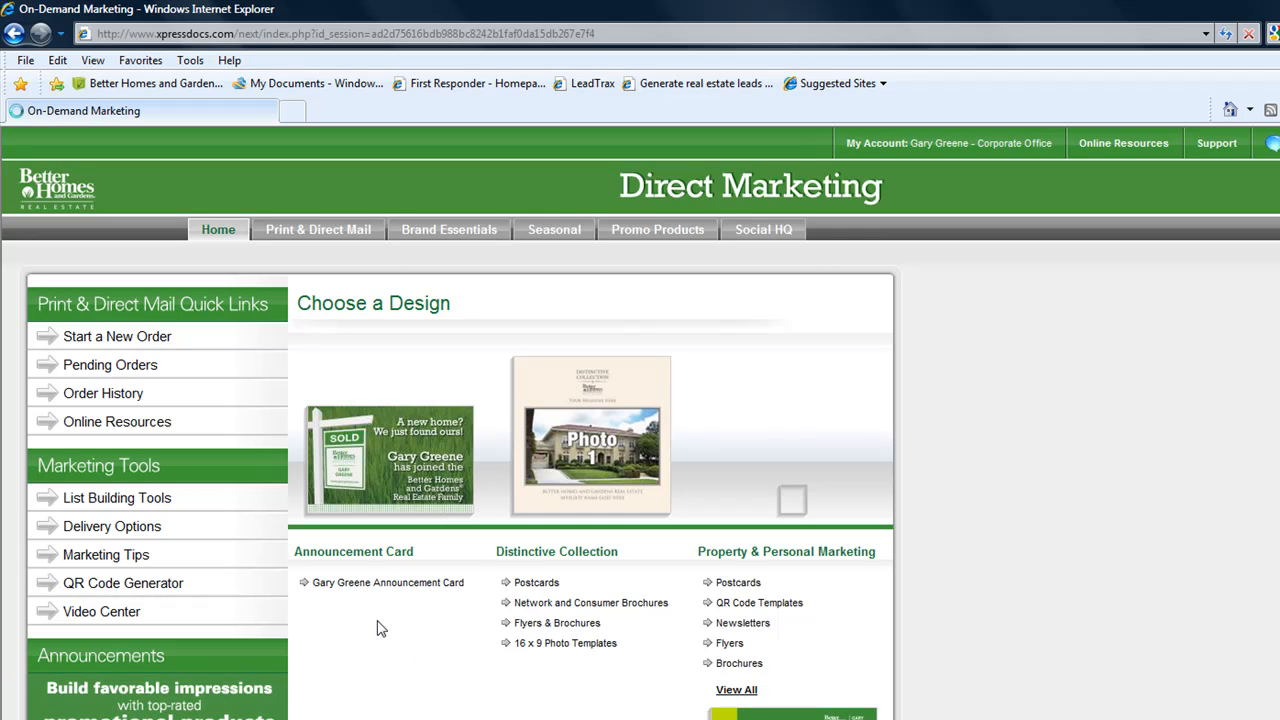
Choose the Announcement Card product with the green SOLD-sign postcard template.
left_click(378, 588)
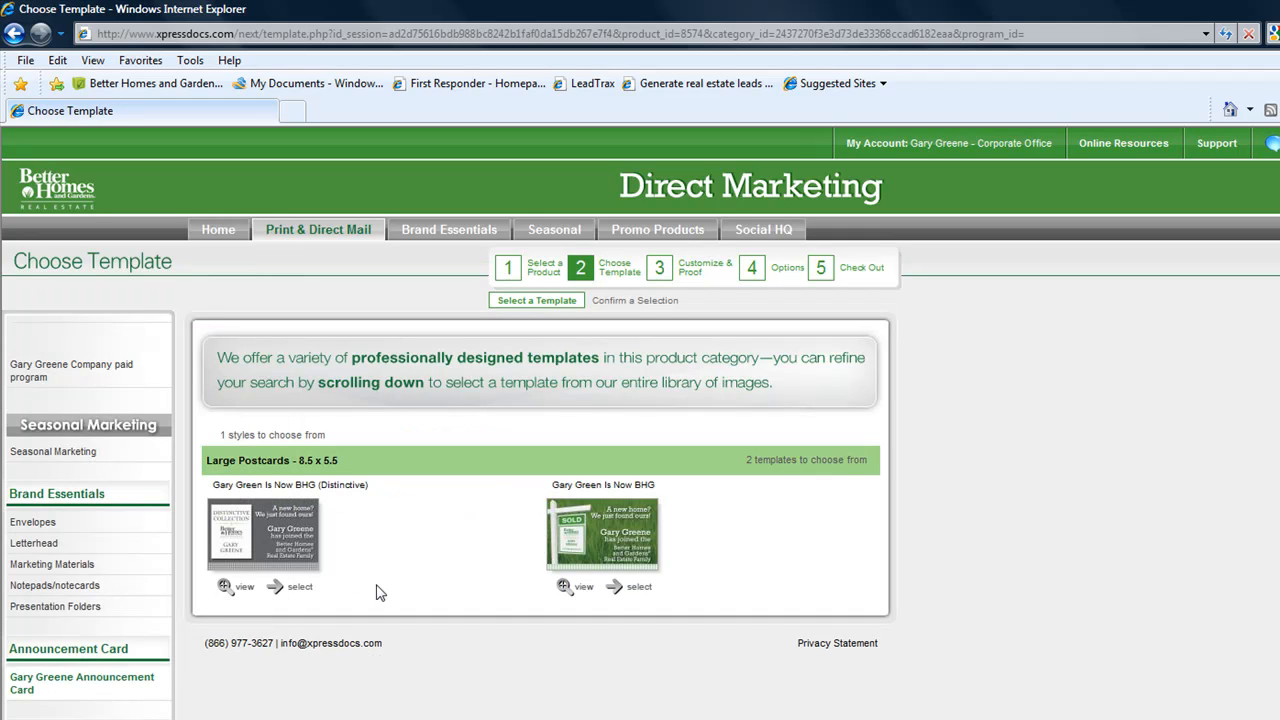
left_click(638, 592)
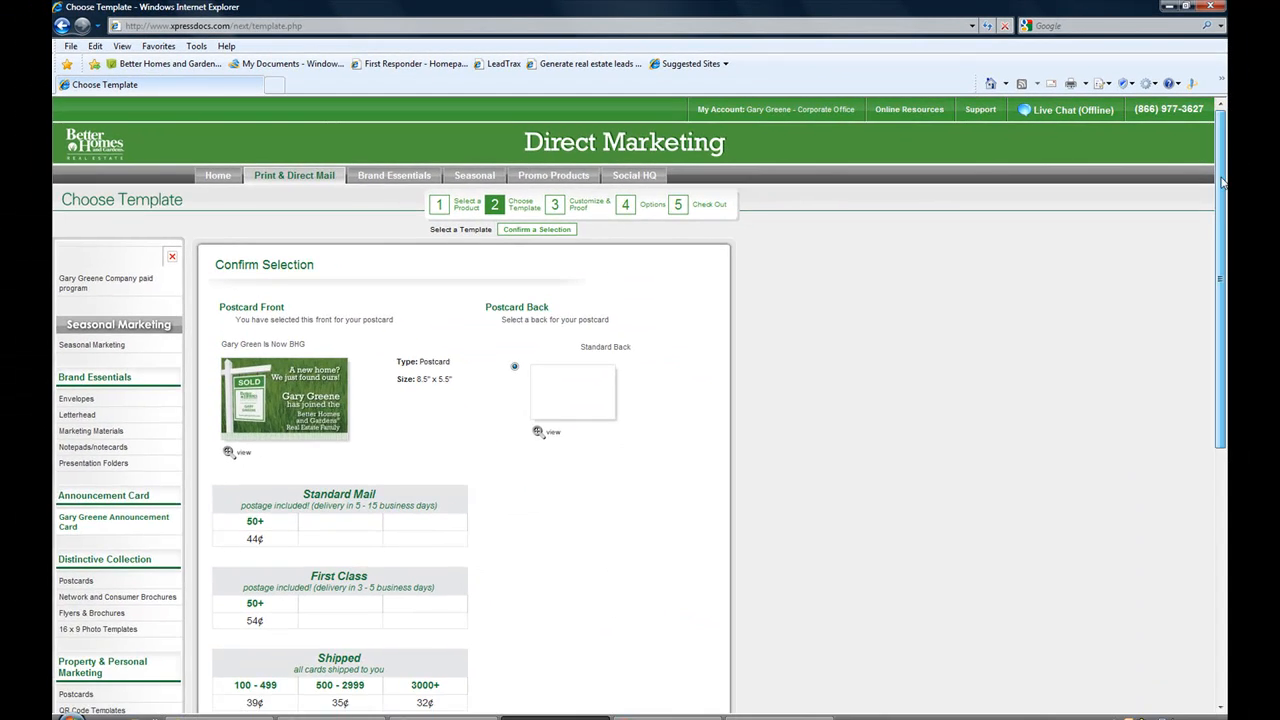
left_click_drag(1222, 181, 1204, 313)
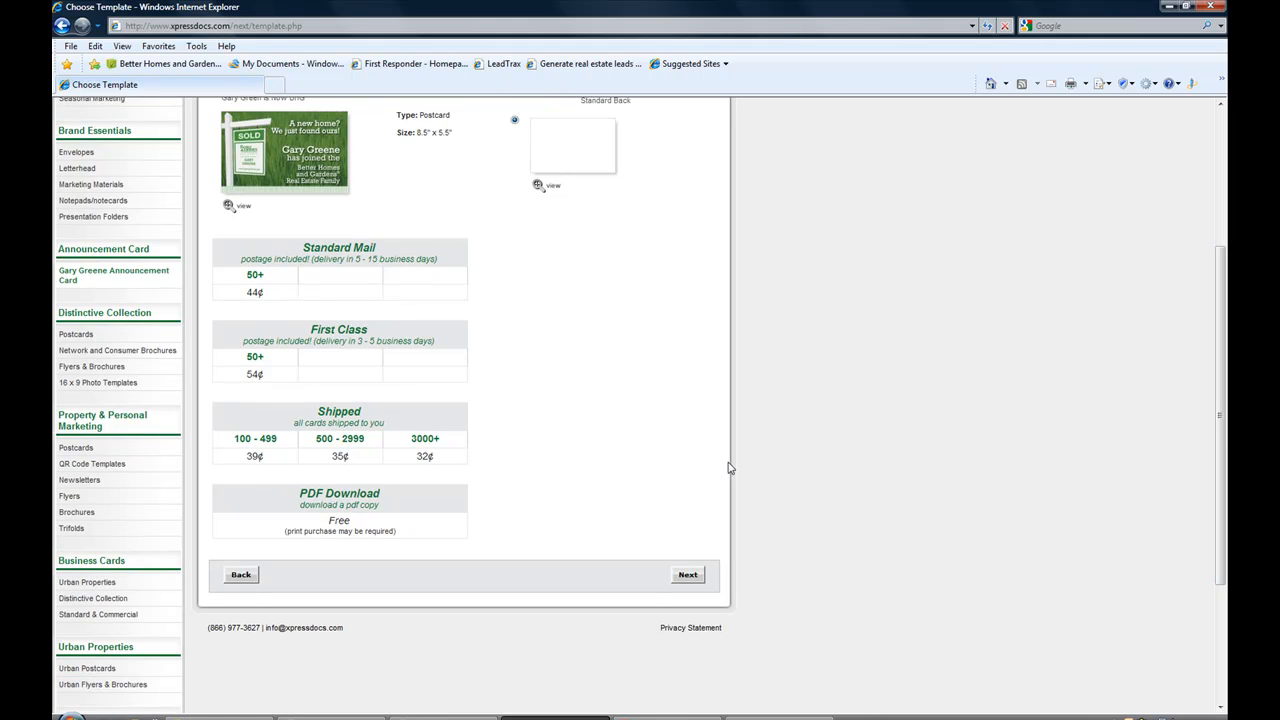
left_click(692, 575)
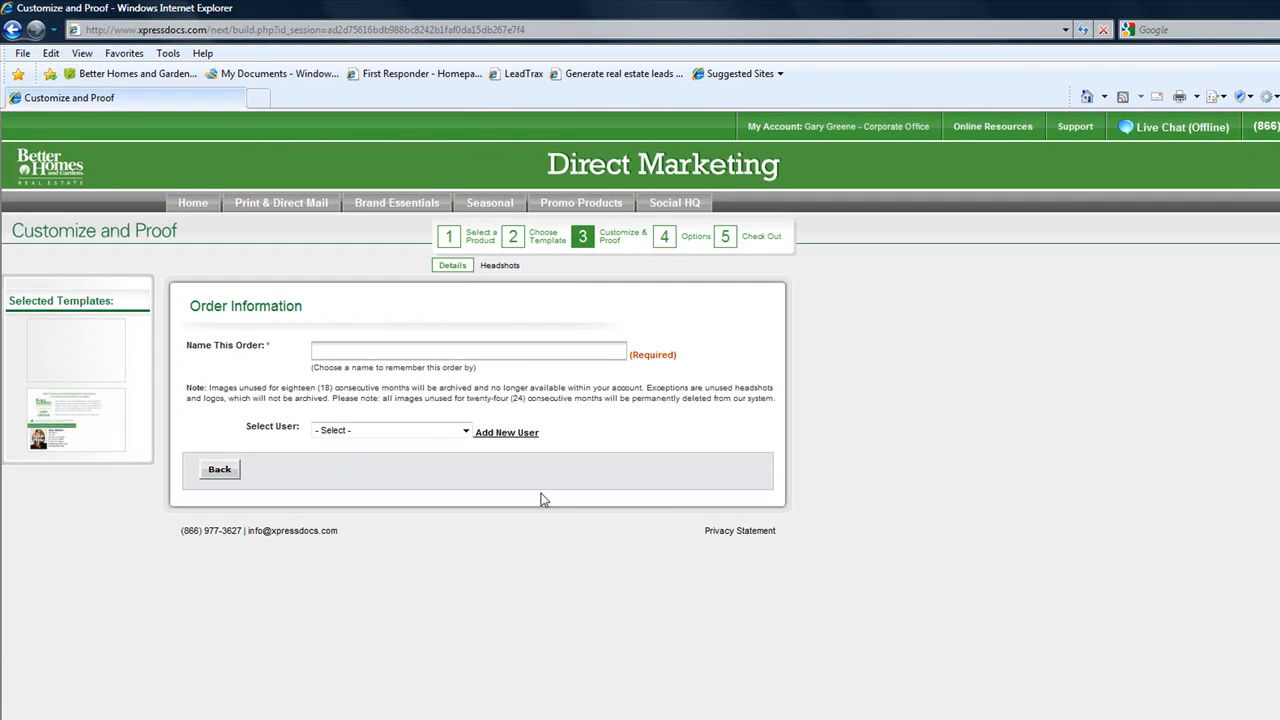
Name the order 'Announcement Cards', assign it to the agent, and leave Headshot 1 unselected.
left_click(530, 355)
type("Announcement Cards")
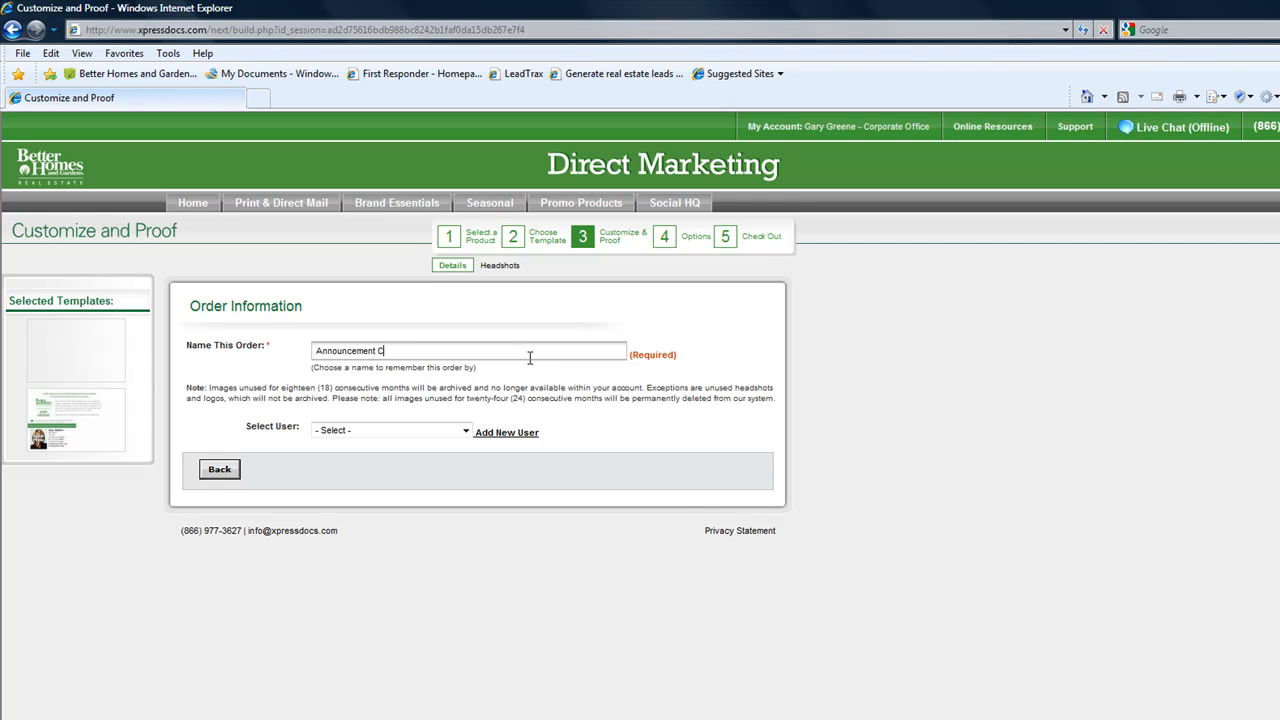
left_click(467, 432)
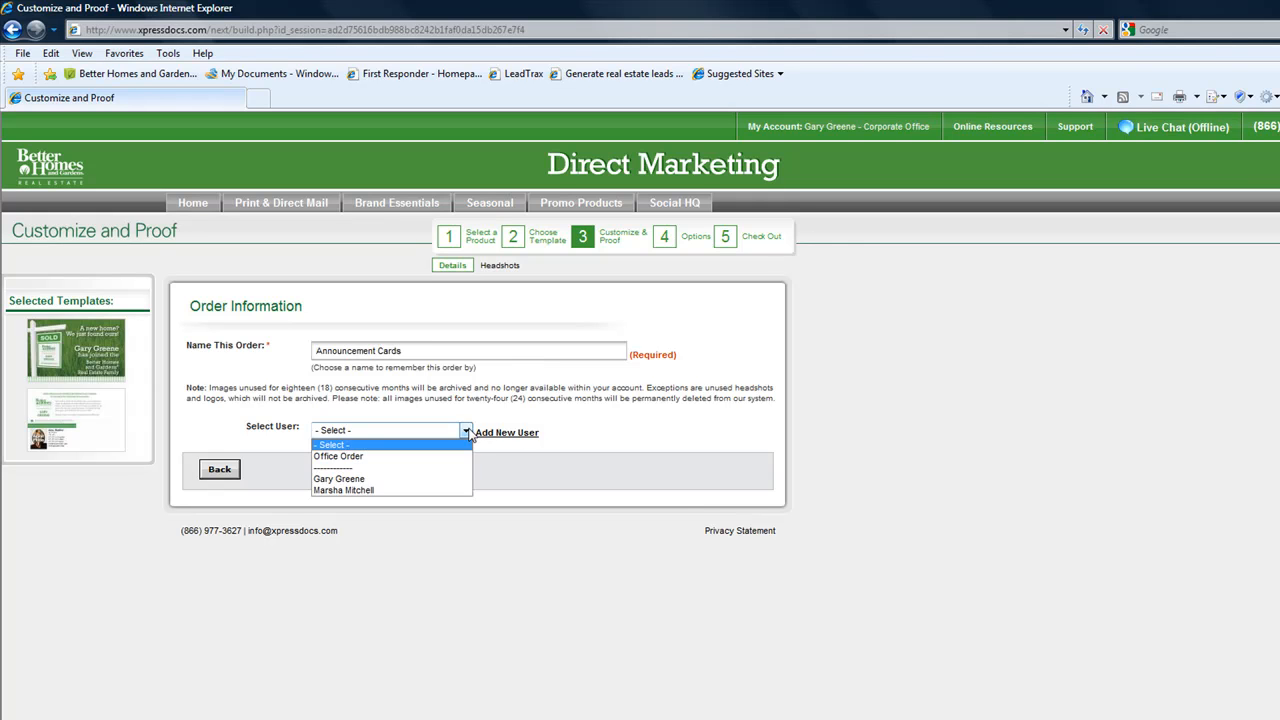
left_click(378, 491)
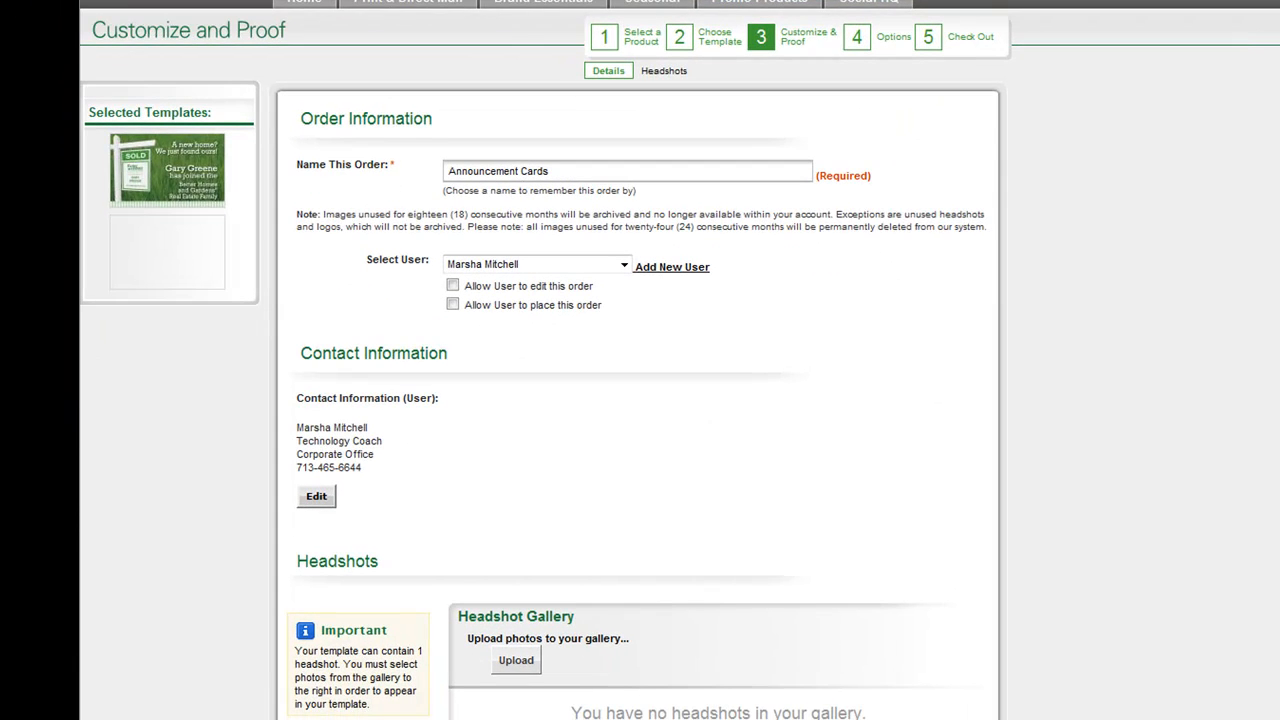
scroll(638, 400, "down", 3)
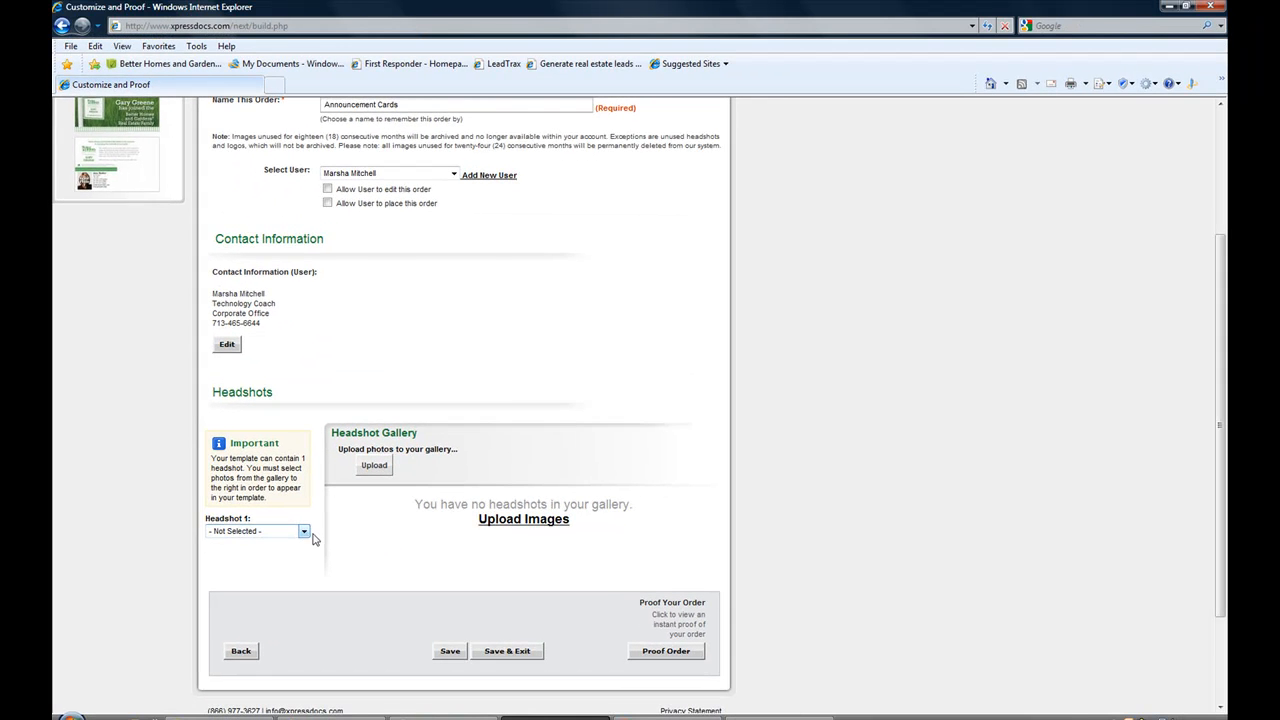
left_click(395, 494)
left_click(280, 544)
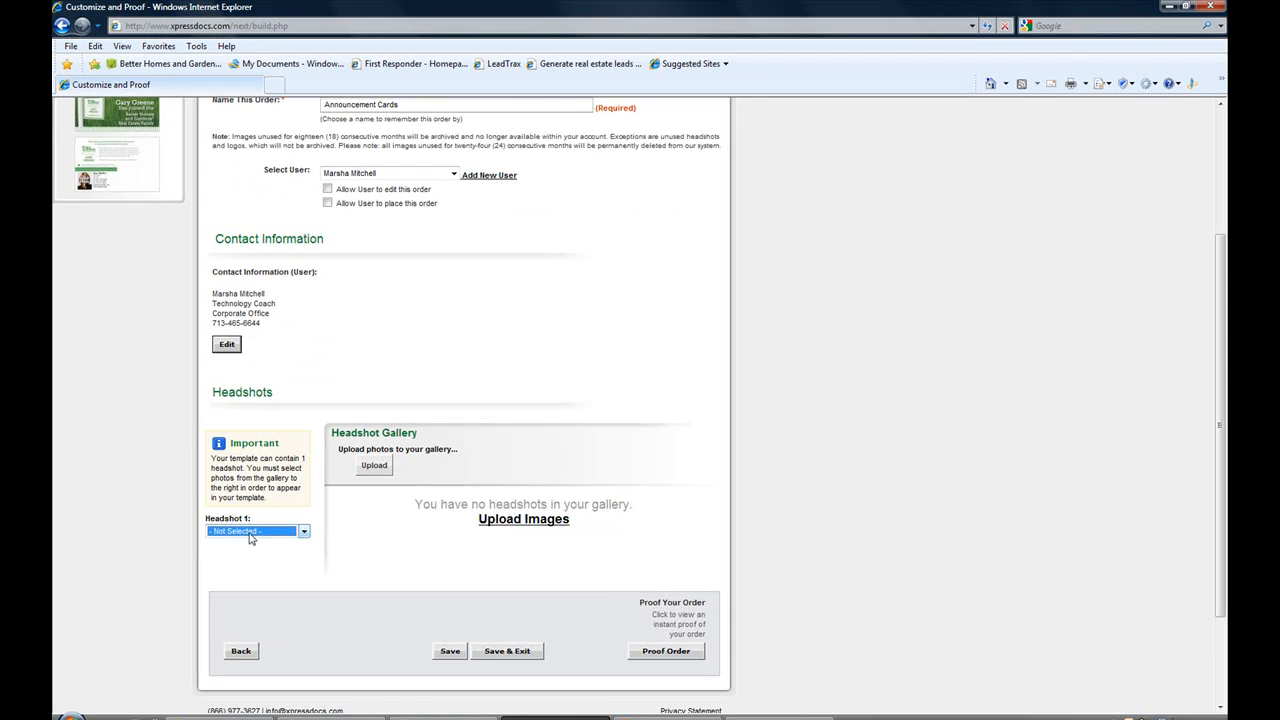